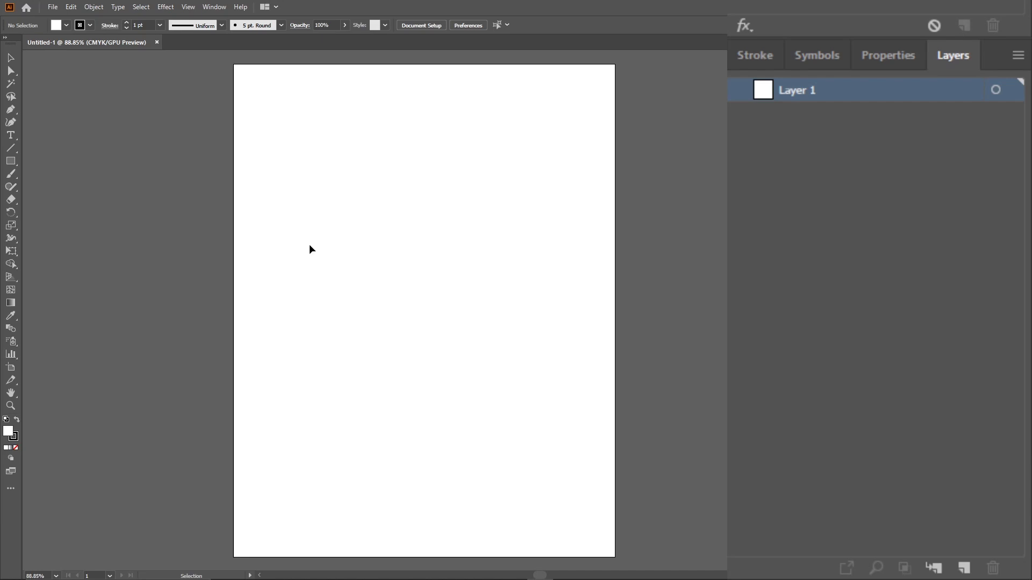
Draw a closed, flat-topped mouth outline across the page centre with the Pen tool
{"action": "left_click", "coordinate": [10, 110]}
{"action": "left_click_drag", "start_coordinate": [365, 279], "coordinate": [373, 280]}
{"action": "left_click", "coordinate": [411, 283]}
{"action": "left_click", "coordinate": [427, 282]}
{"action": "left_click", "coordinate": [471, 282]}
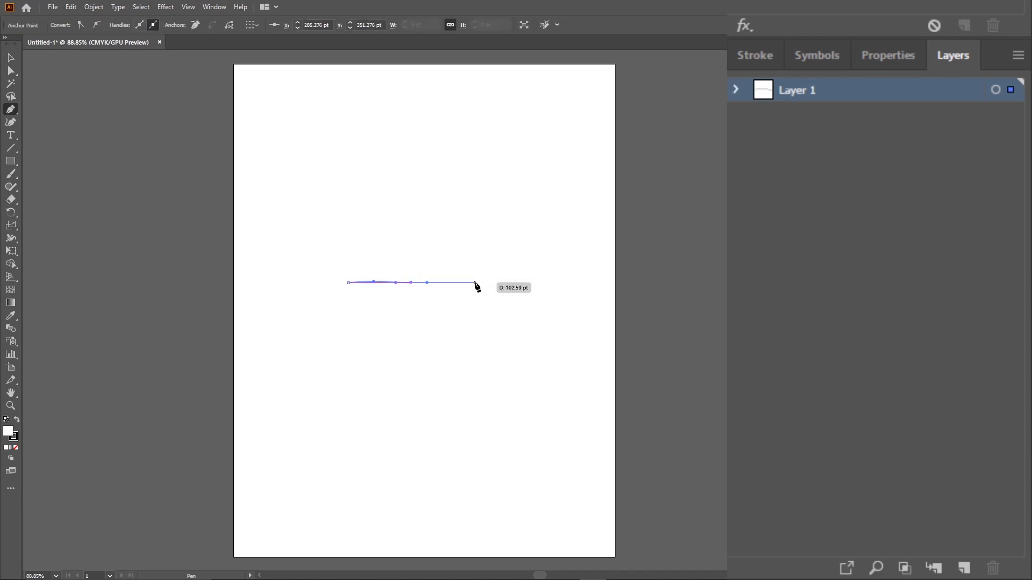
{"action": "left_click", "coordinate": [483, 282]}
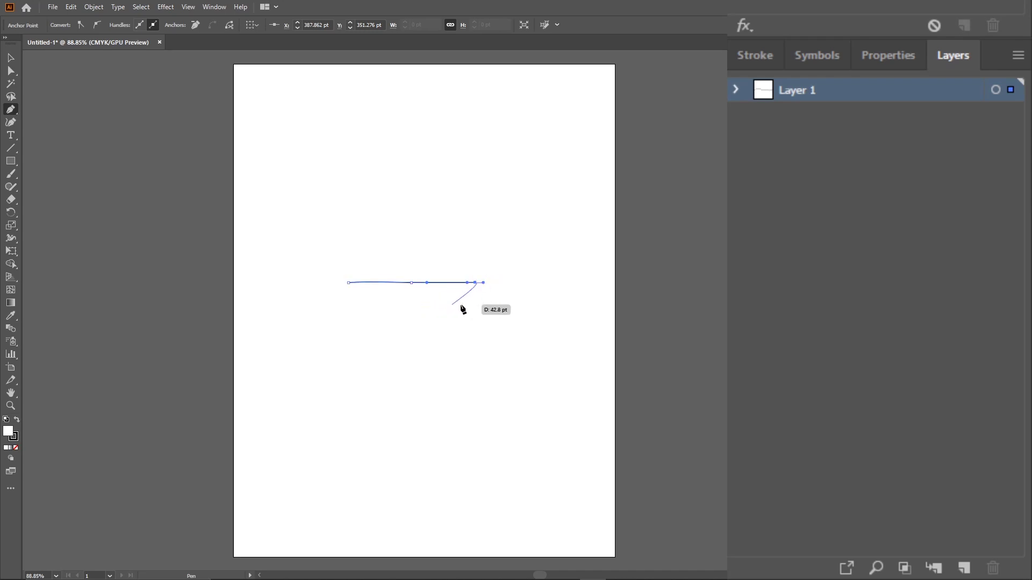
{"action": "left_click_drag", "start_coordinate": [449, 306], "coordinate": [431, 312]}
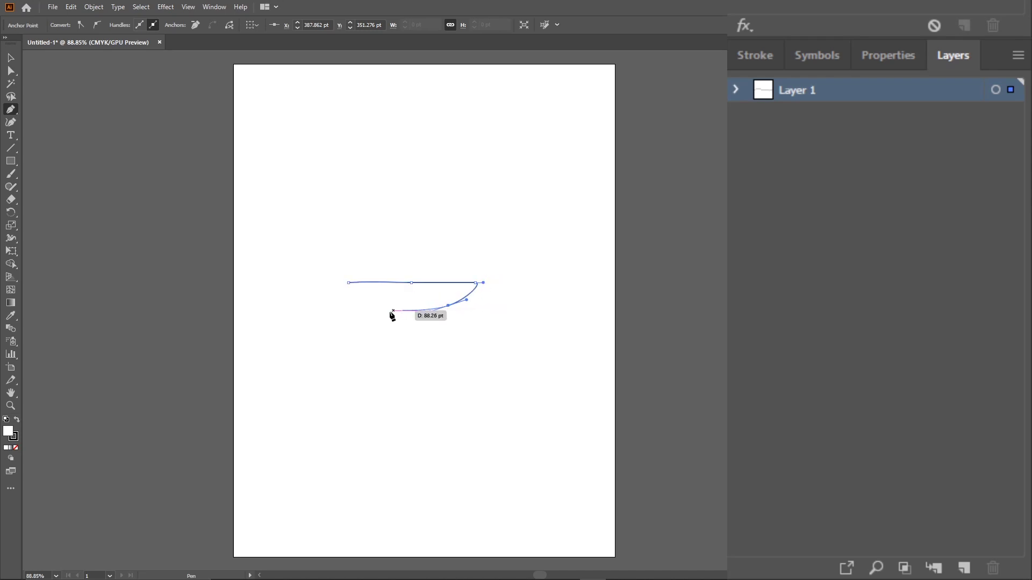
{"action": "left_click_drag", "start_coordinate": [365, 306], "coordinate": [295, 303]}
Refine the outline's anchors into a bowl shape and raise its stroke weight to 4 pt
{"action": "key", "text": "ctrl+plus"}
{"action": "key", "text": "ctrl+plus"}
{"action": "key", "text": "a"}
{"action": "left_click", "coordinate": [319, 301]}
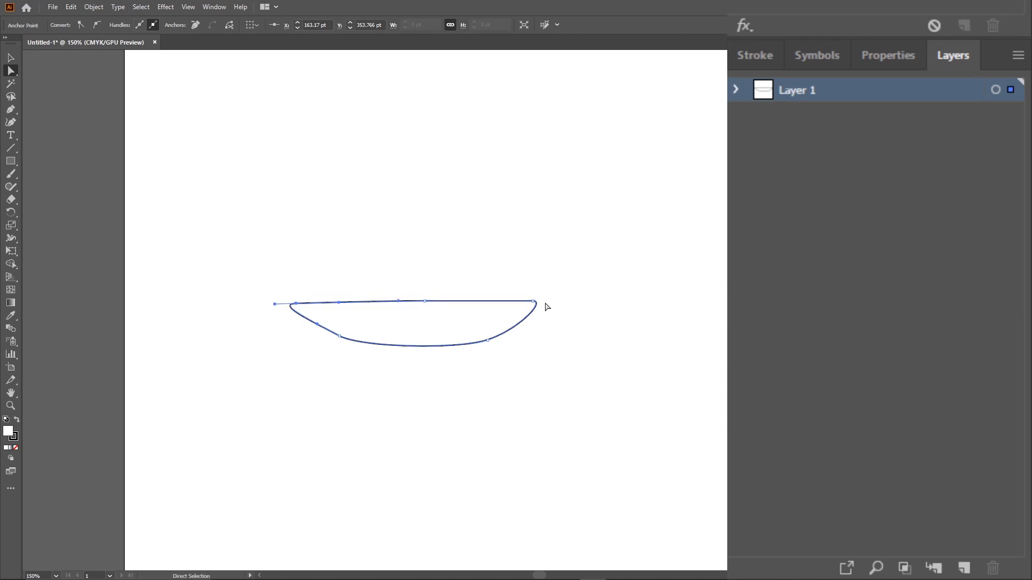
{"action": "left_click_drag", "start_coordinate": [534, 302], "coordinate": [536, 304]}
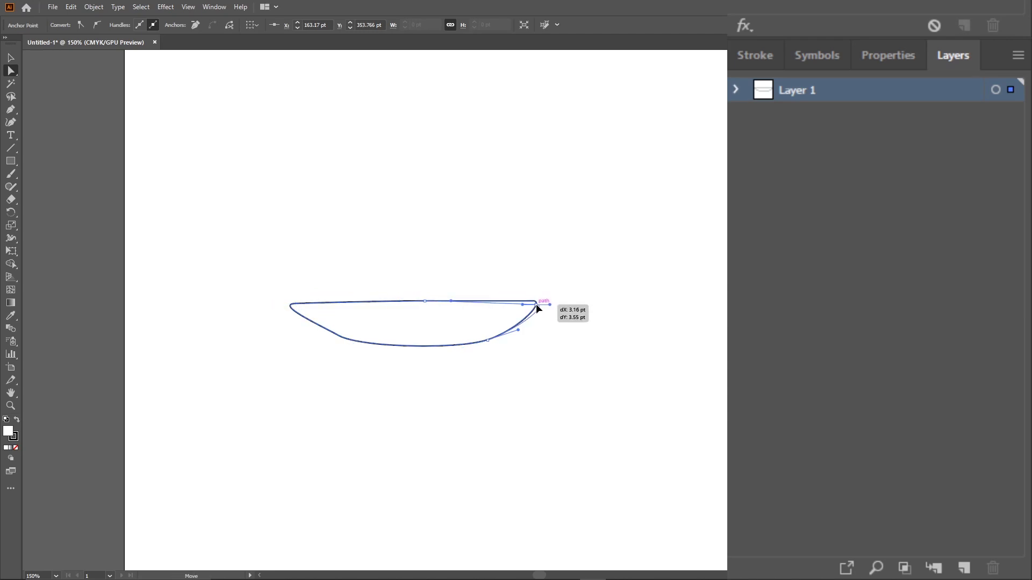
{"action": "left_click", "coordinate": [340, 336]}
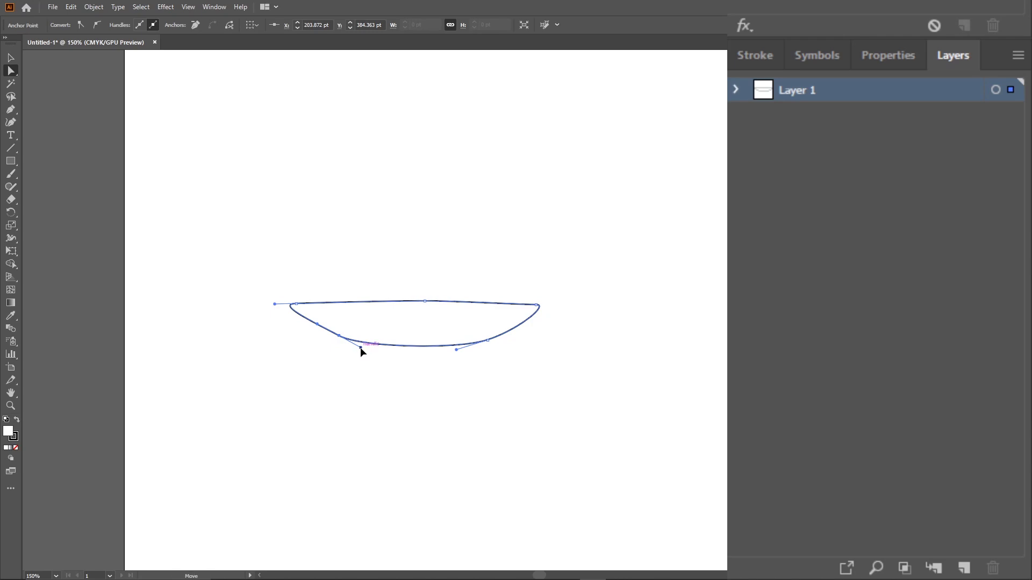
{"action": "mouse_move", "coordinate": [360, 347]}
{"action": "left_mouse_down"}
{"action": "mouse_move", "coordinate": [369, 348]}
{"action": "mouse_move", "coordinate": [350, 341]}
{"action": "mouse_move", "coordinate": [366, 346]}
{"action": "left_mouse_up"}
{"action": "left_click_drag", "start_coordinate": [425, 303], "coordinate": [424, 306]}
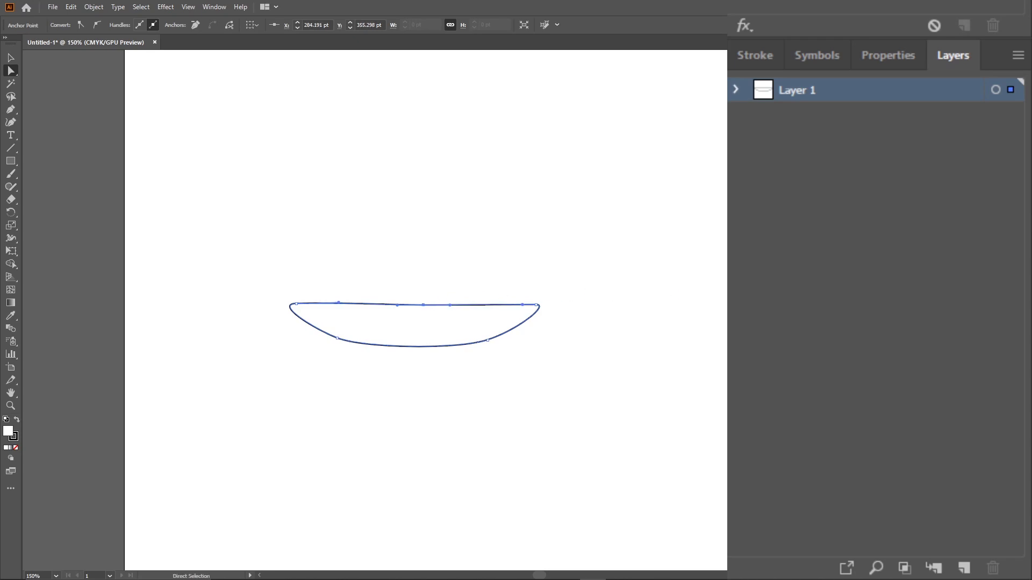
{"action": "key", "text": "x"}
{"action": "key", "text": "Up"}
{"action": "key", "text": "Up"}
{"action": "key", "text": "Up"}
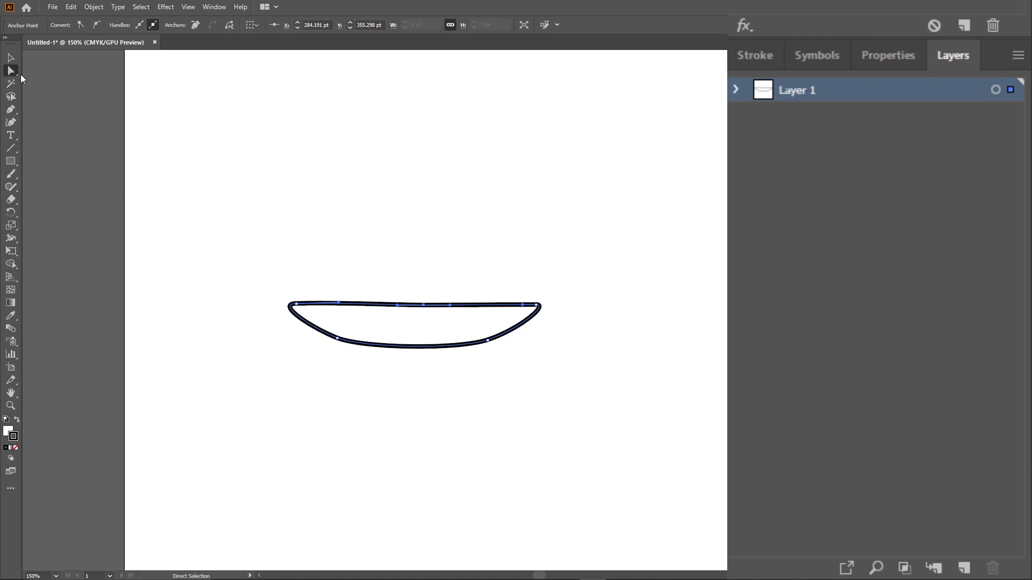
{"action": "left_click_drag", "start_coordinate": [296, 305], "coordinate": [286, 305]}
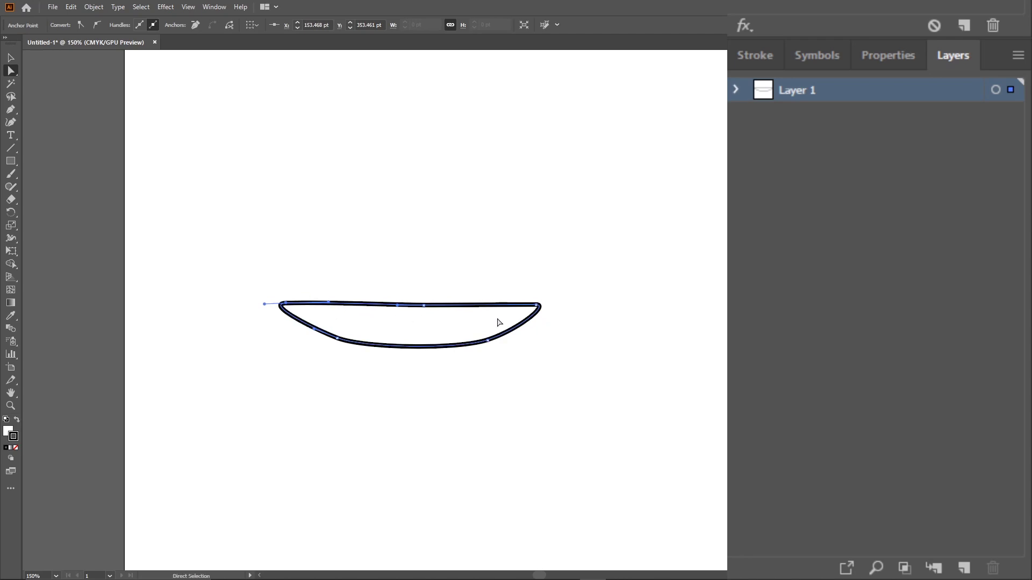
Rename the mouth path in Layer 1 to 'Mouth Outline'
{"action": "left_click", "coordinate": [707, 377]}
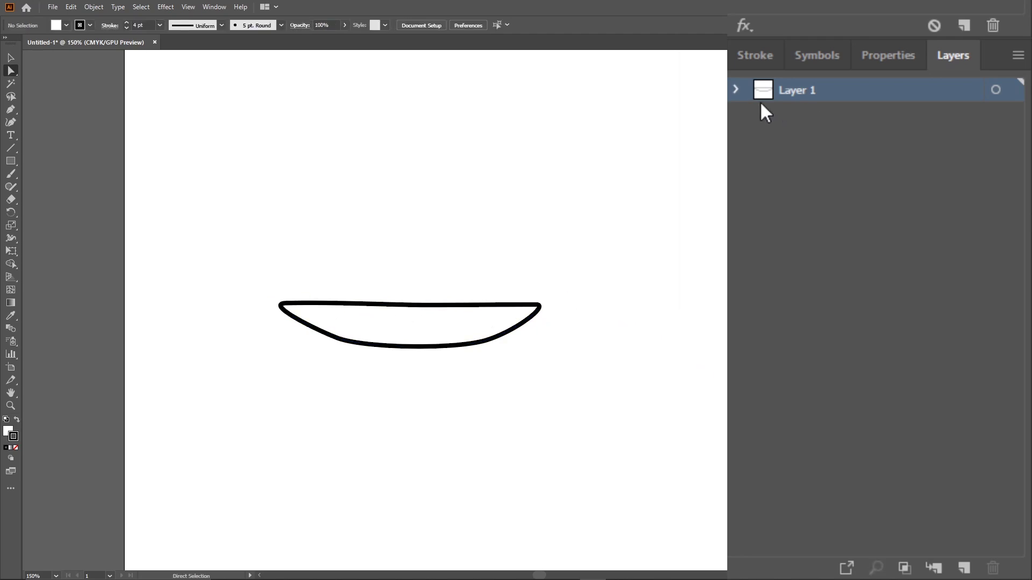
{"action": "left_click", "coordinate": [736, 89]}
{"action": "left_click", "coordinate": [822, 110]}
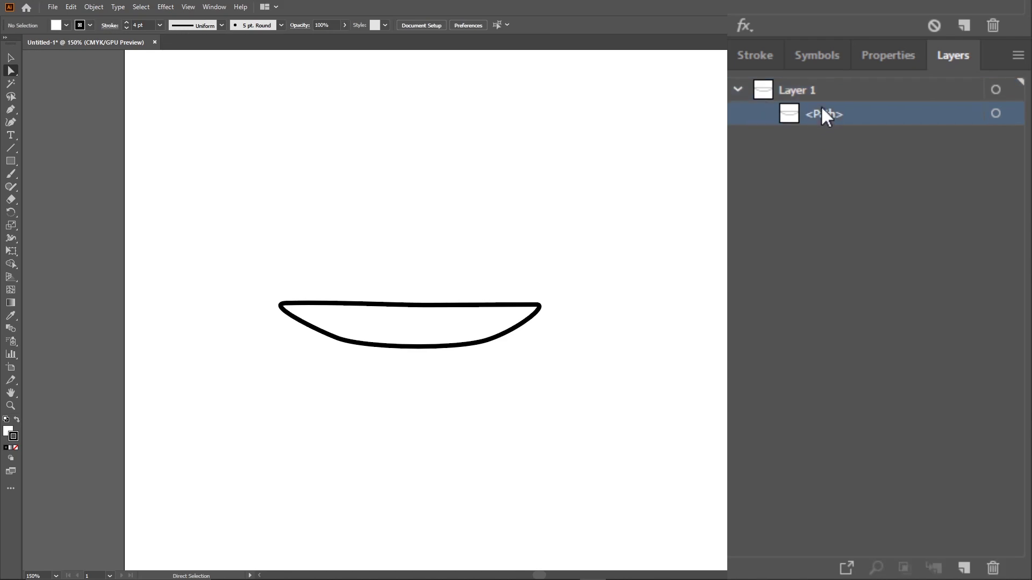
{"action": "double_click", "coordinate": [823, 111]}
{"action": "type", "text": "Mouth Outline"}
{"action": "key", "text": "Return"}
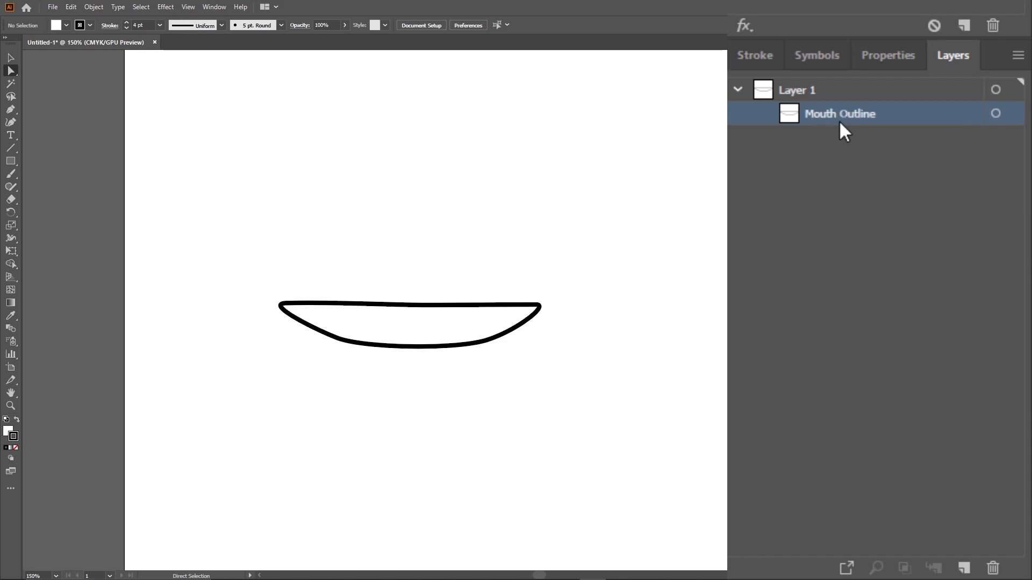
Rename Layer 1 to 'Start'
{"action": "double_click", "coordinate": [794, 92]}
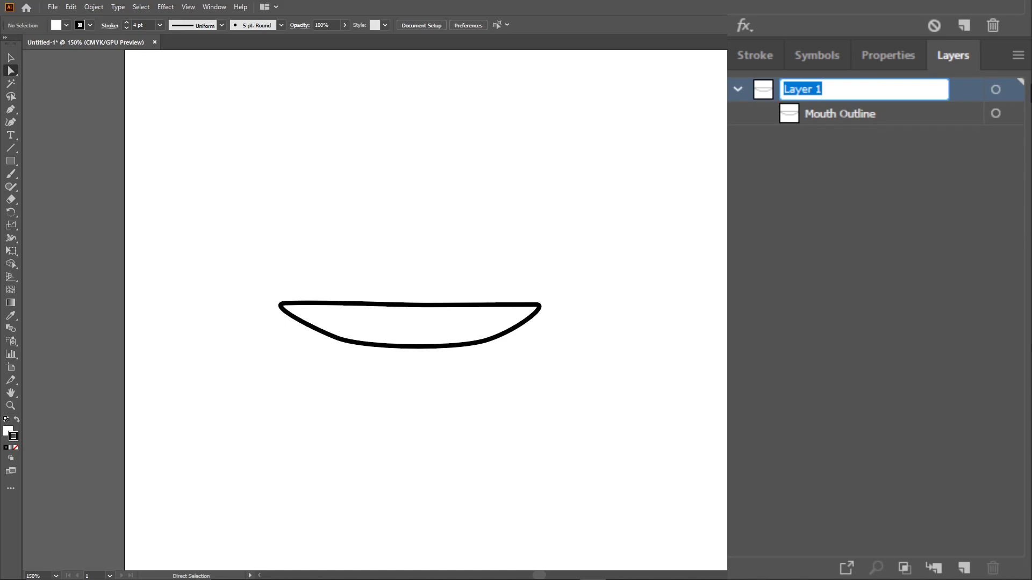
{"action": "type", "text": "Defa"}
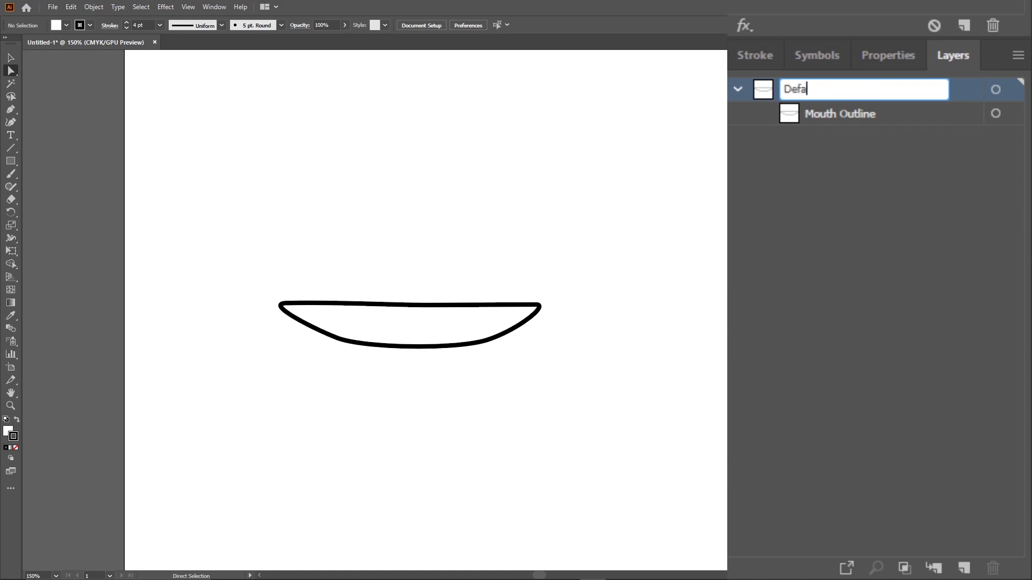
{"action": "key", "text": "BackSpace"}
{"action": "key", "text": "BackSpace"}
{"action": "key", "text": "BackSpace"}
{"action": "type", "text": "Start"}
{"action": "key", "text": "Return"}
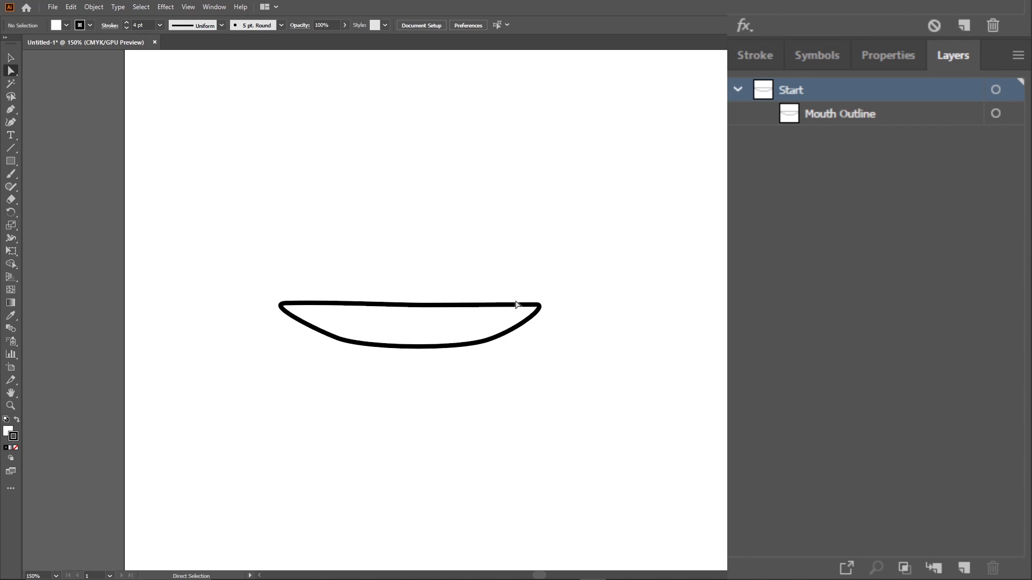
Draw a closed rounded upper-teeth shape across the mouth's top and lower its top-right corner slightly
{"action": "left_click", "coordinate": [11, 109]}
{"action": "left_click_drag", "start_coordinate": [307, 291], "coordinate": [326, 318]}
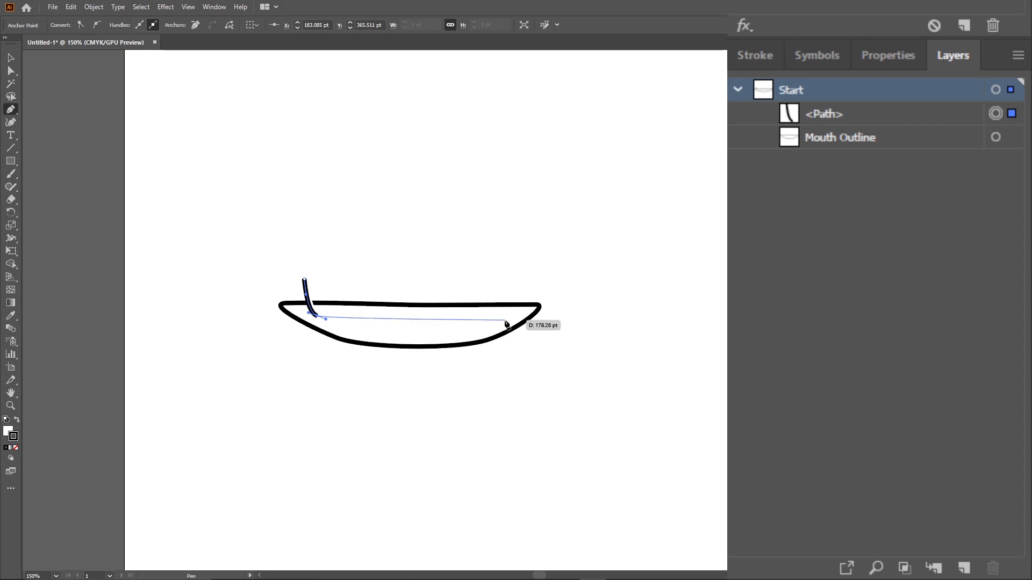
{"action": "left_click_drag", "start_coordinate": [506, 321], "coordinate": [519, 319]}
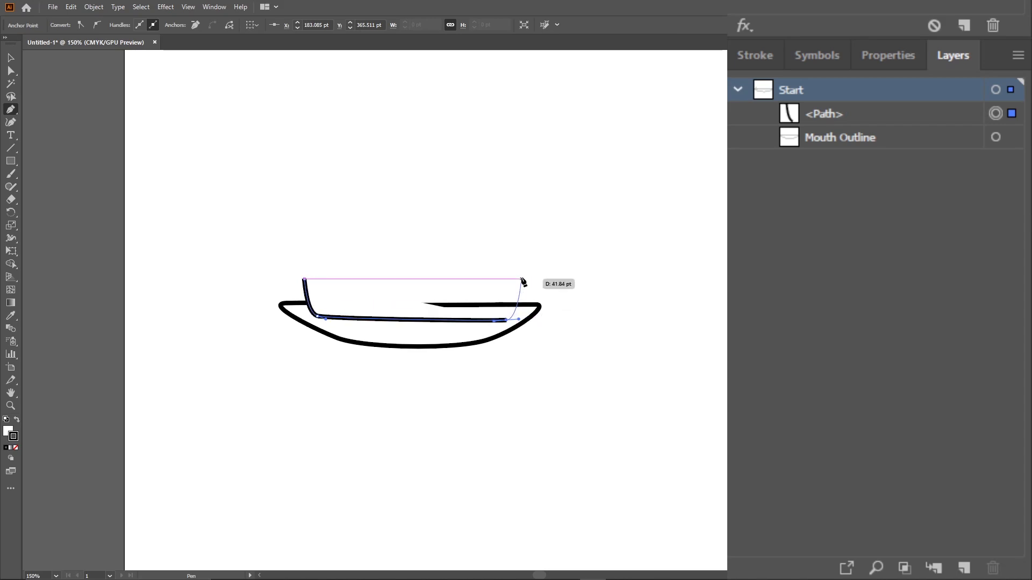
{"action": "left_click_drag", "start_coordinate": [521, 278], "coordinate": [521, 275]}
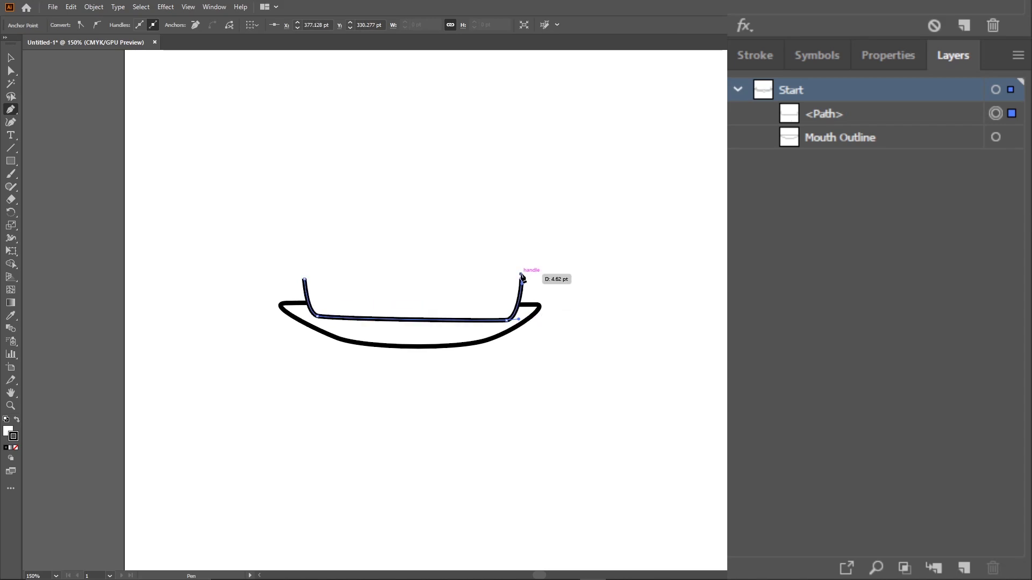
{"action": "left_click_drag", "start_coordinate": [304, 279], "coordinate": [294, 282]}
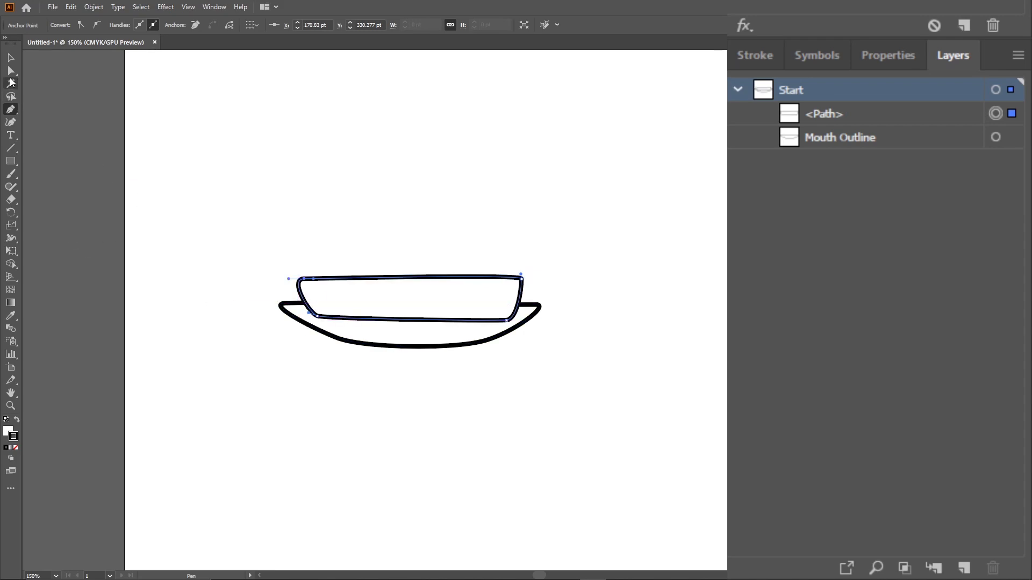
{"action": "left_click", "coordinate": [10, 73]}
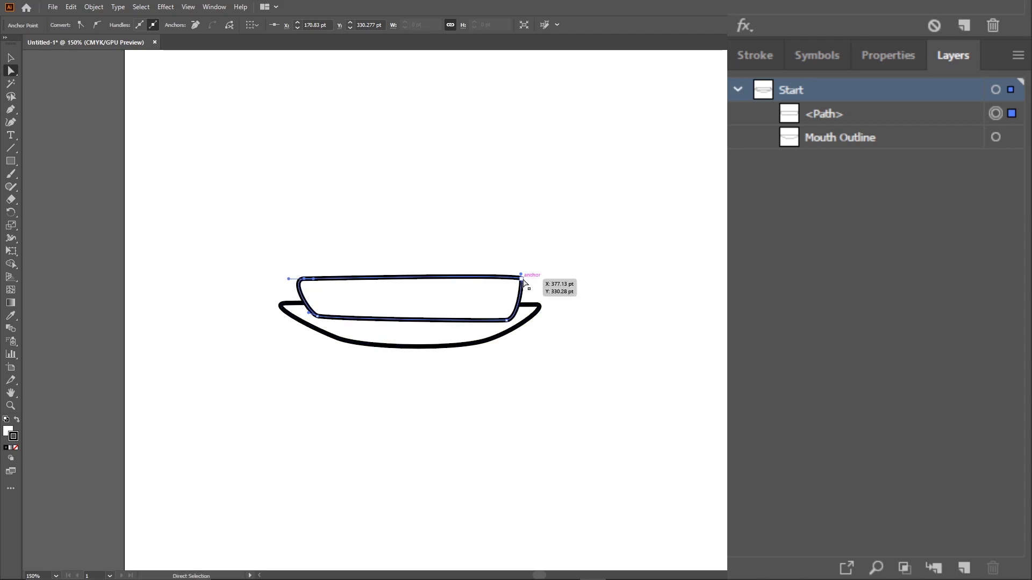
{"action": "left_click_drag", "start_coordinate": [523, 280], "coordinate": [522, 286]}
{"action": "left_click", "coordinate": [424, 341]}
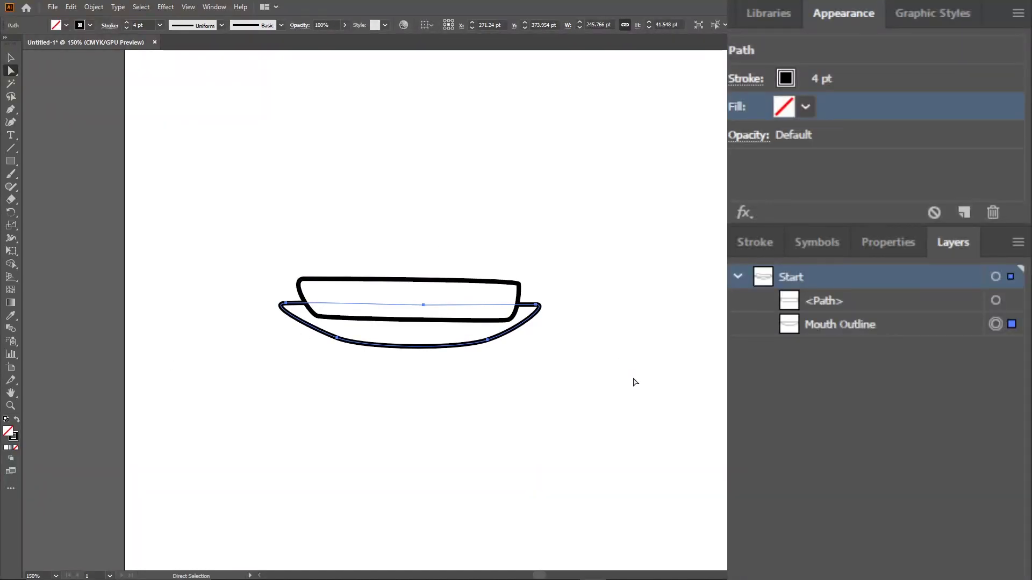
Name the upper teeth path 'Up Teeth'
{"action": "left_click", "coordinate": [811, 301]}
{"action": "double_click", "coordinate": [834, 301]}
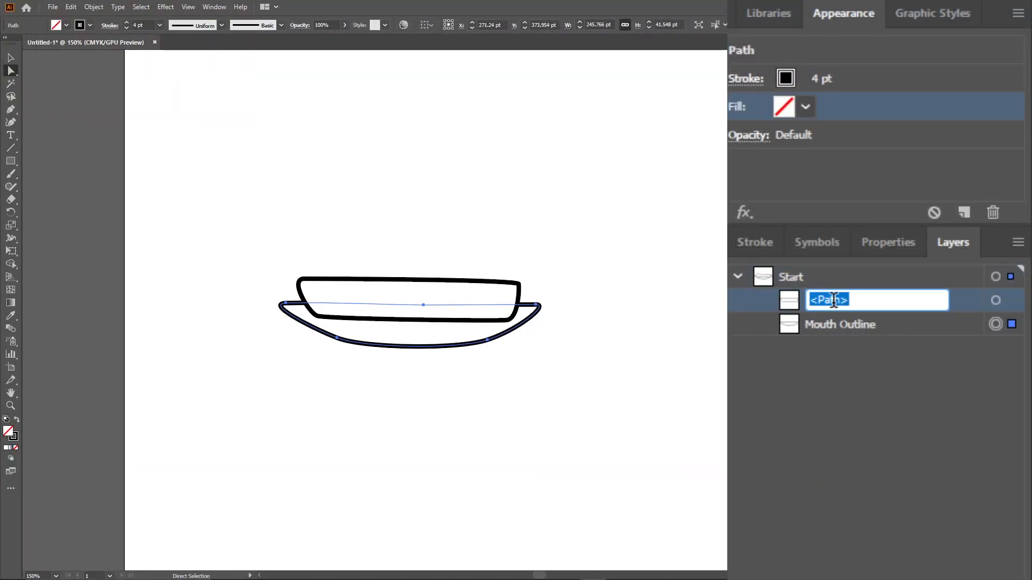
{"action": "type", "text": "Up Teeth"}
{"action": "key", "text": "Return"}
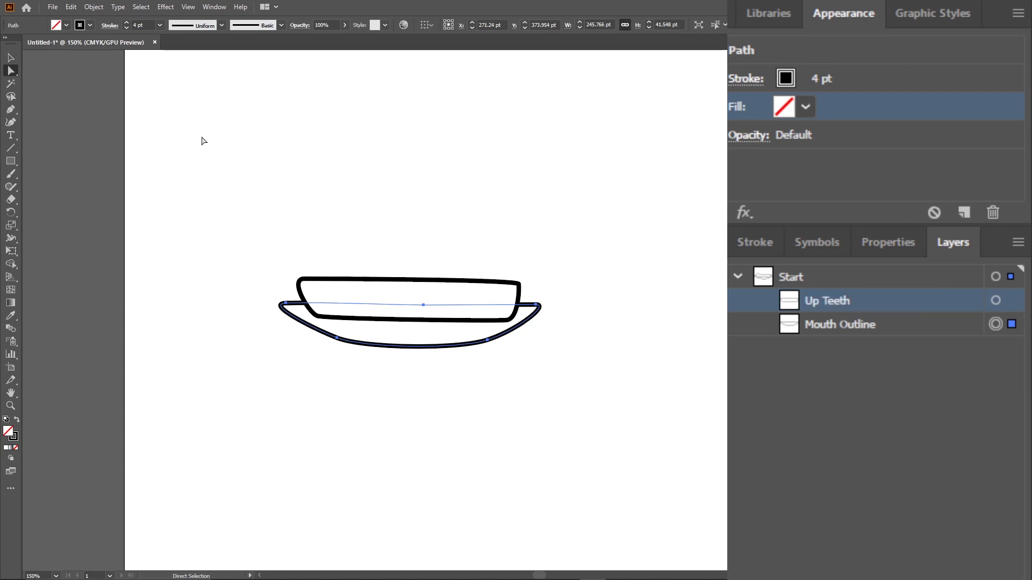
Draw a white-filled lower teeth shape along the mouth bottom
{"action": "left_click", "coordinate": [10, 109]}
{"action": "left_click_drag", "start_coordinate": [299, 352], "coordinate": [334, 320]}
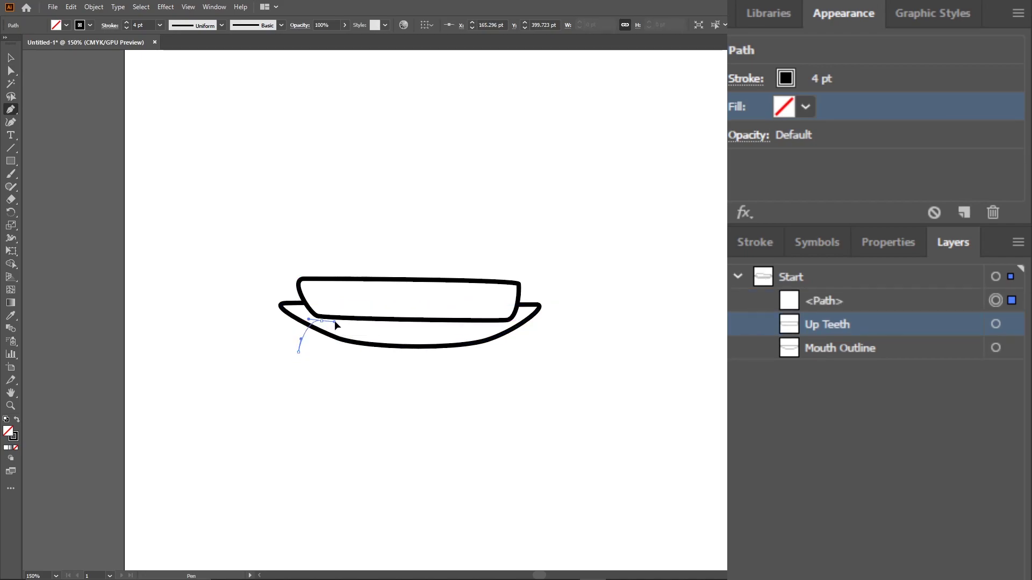
{"action": "left_click", "coordinate": [497, 325]}
{"action": "left_click", "coordinate": [512, 361]}
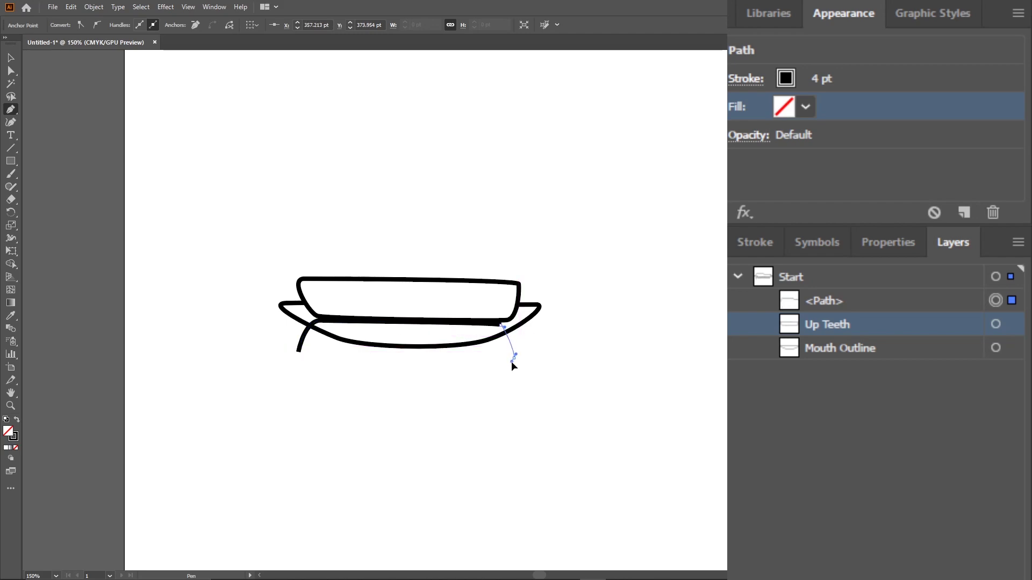
{"action": "left_click_drag", "start_coordinate": [298, 352], "coordinate": [290, 342]}
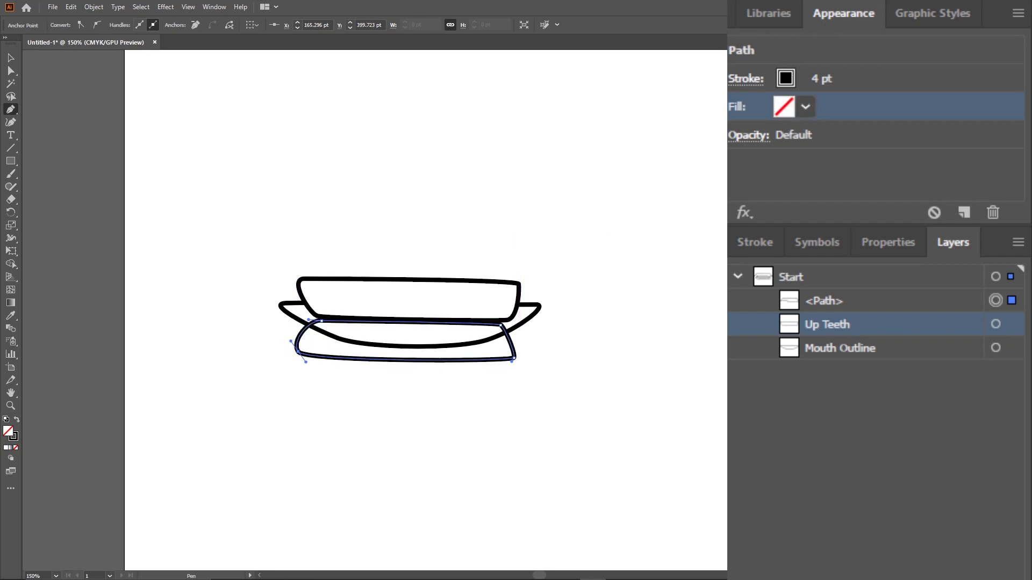
{"action": "key", "text": "comma"}
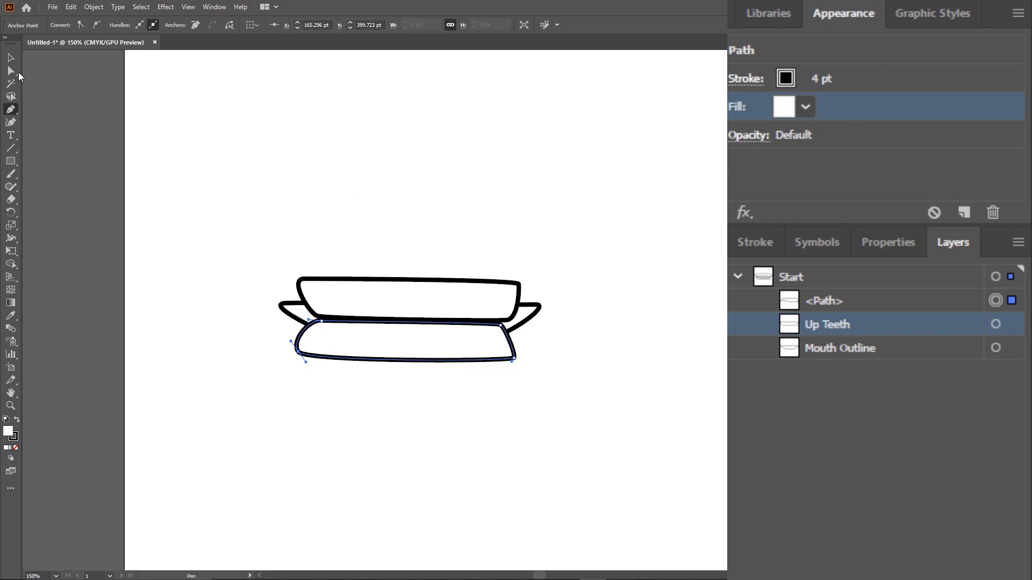
Name the new lower teeth path 'Low Teeth'
{"action": "scroll", "coordinate": [403, 242], "scroll_direction": "up", "scroll_amount": 3, "text": "alt"}
{"action": "scroll", "coordinate": [470, 290], "scroll_direction": "down", "scroll_amount": 2, "text": "alt"}
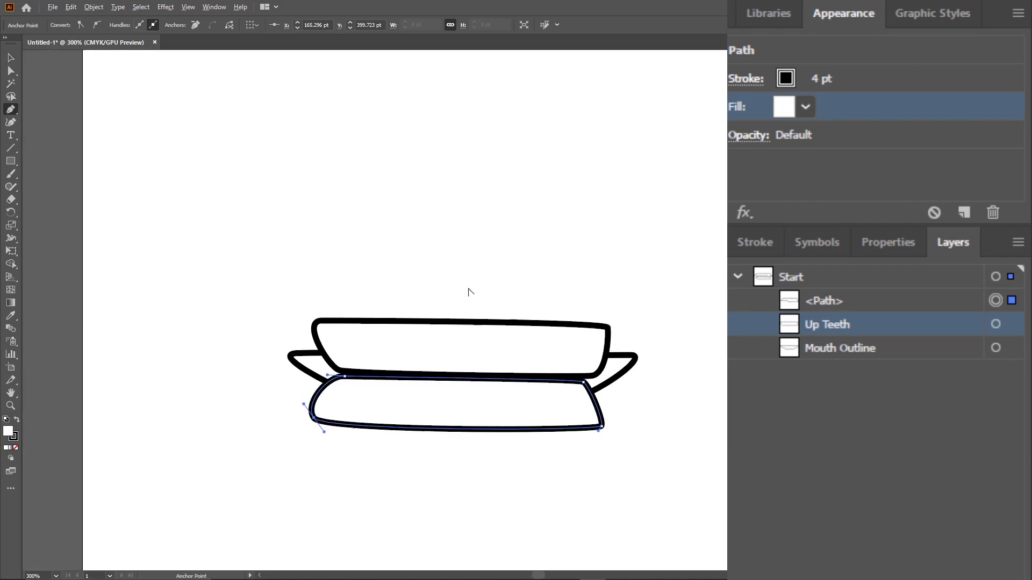
{"action": "double_click", "coordinate": [847, 295]}
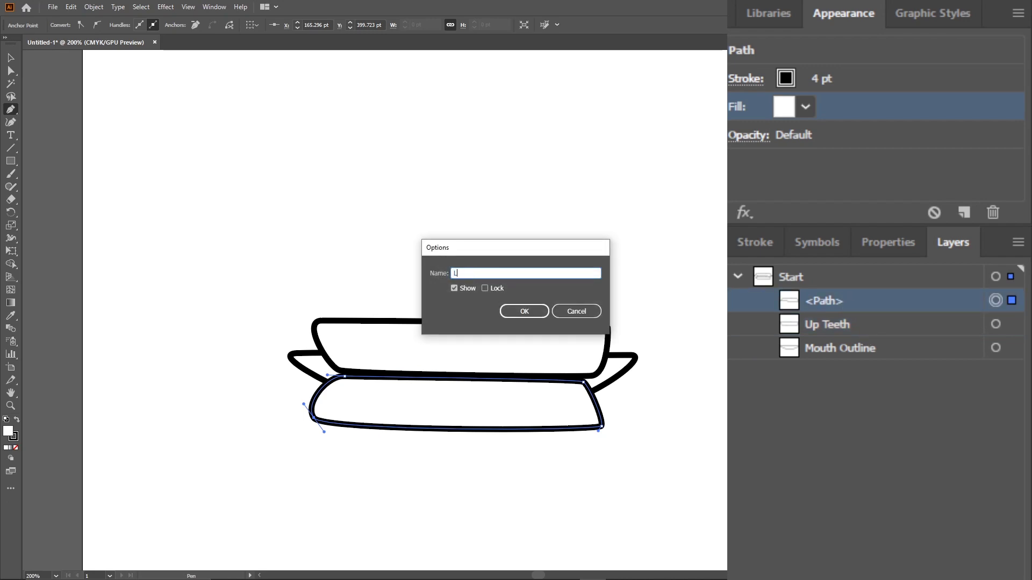
{"action": "type", "text": "ow"}
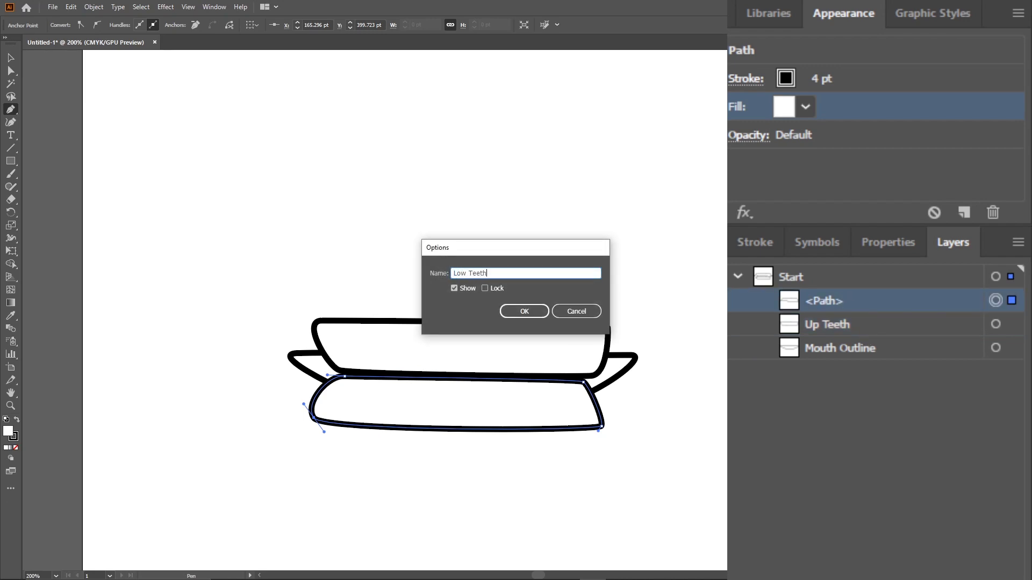
{"action": "type", "text": " Teeth"}
{"action": "key", "text": "Return"}
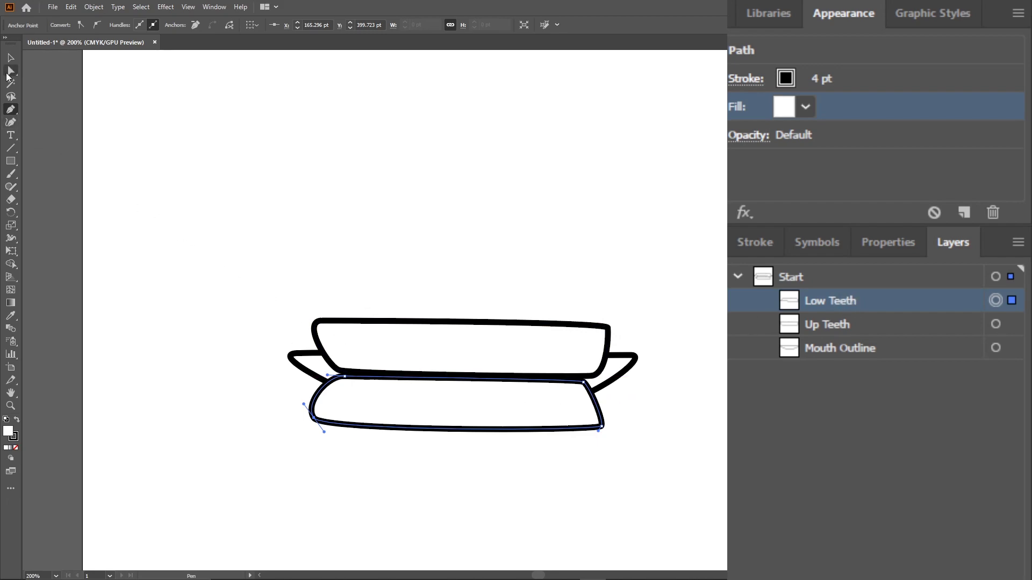
Draw a large dark red ellipse over the mouth and remove its black stroke
{"action": "left_click_drag", "start_coordinate": [11, 160], "coordinate": [57, 188]}
{"action": "left_click_drag", "start_coordinate": [235, 263], "coordinate": [695, 491]}
{"action": "key", "text": "comma"}
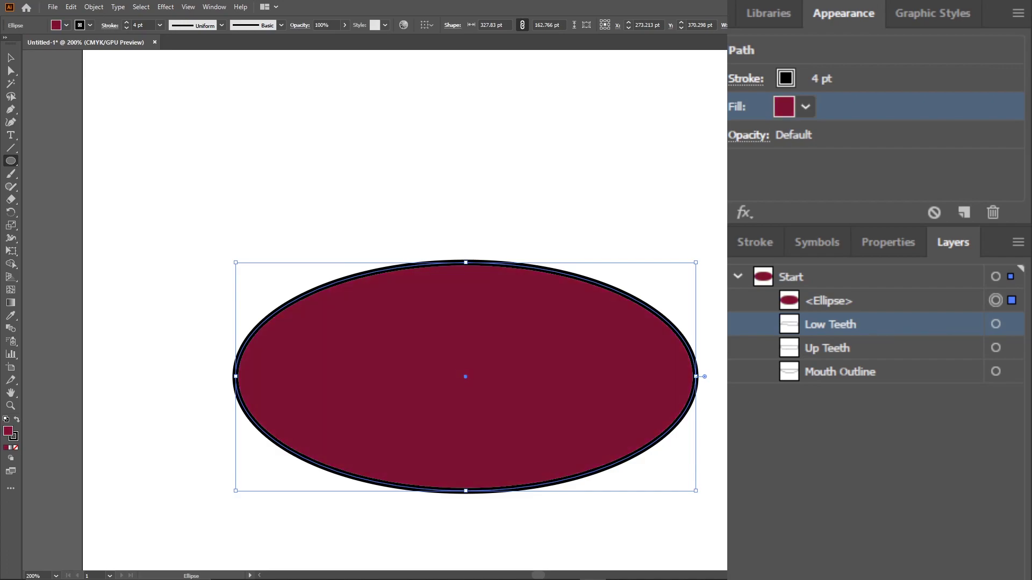
{"action": "left_click", "coordinate": [11, 57]}
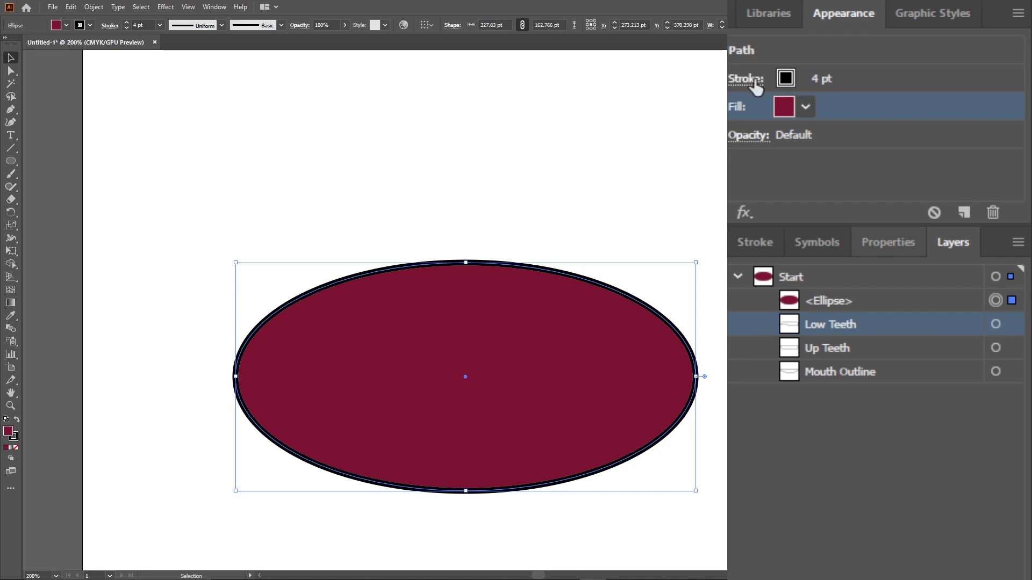
{"action": "left_click", "coordinate": [784, 78]}
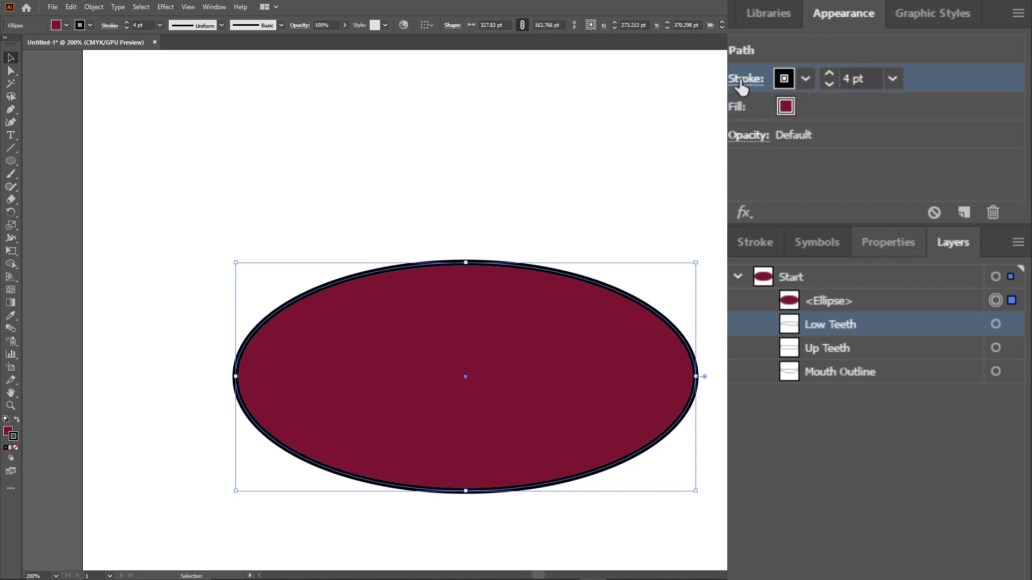
{"action": "key", "text": "slash"}
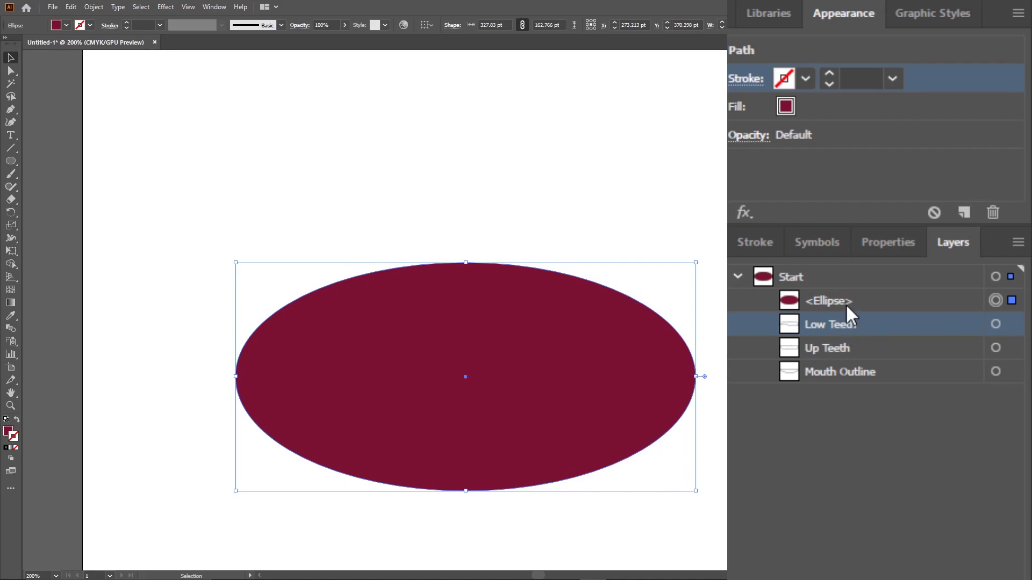
Move the ellipse below the teeth and outline and name it 'In Mouth Color'
{"action": "left_click_drag", "start_coordinate": [801, 297], "coordinate": [806, 375]}
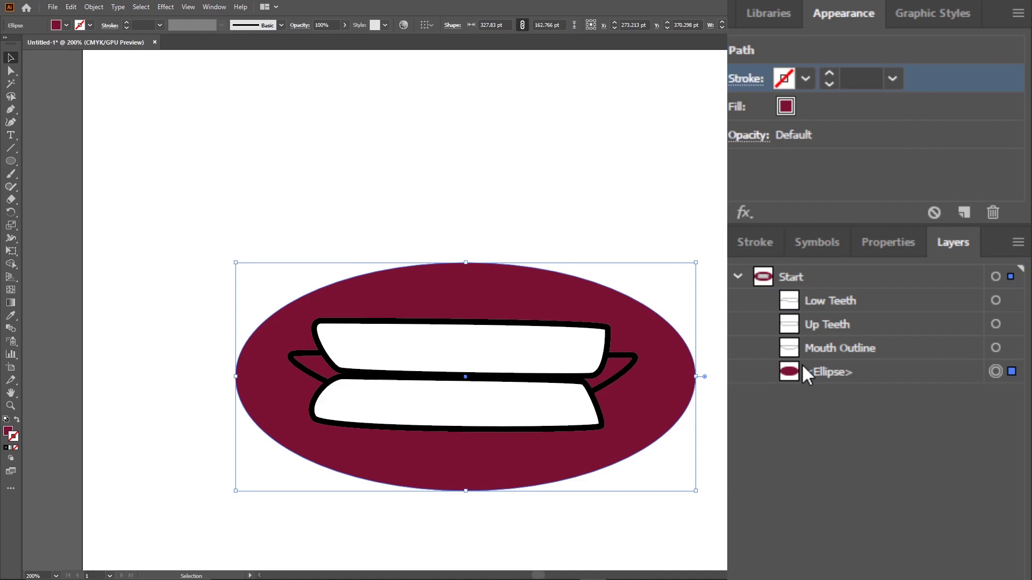
{"action": "double_click", "coordinate": [830, 369]}
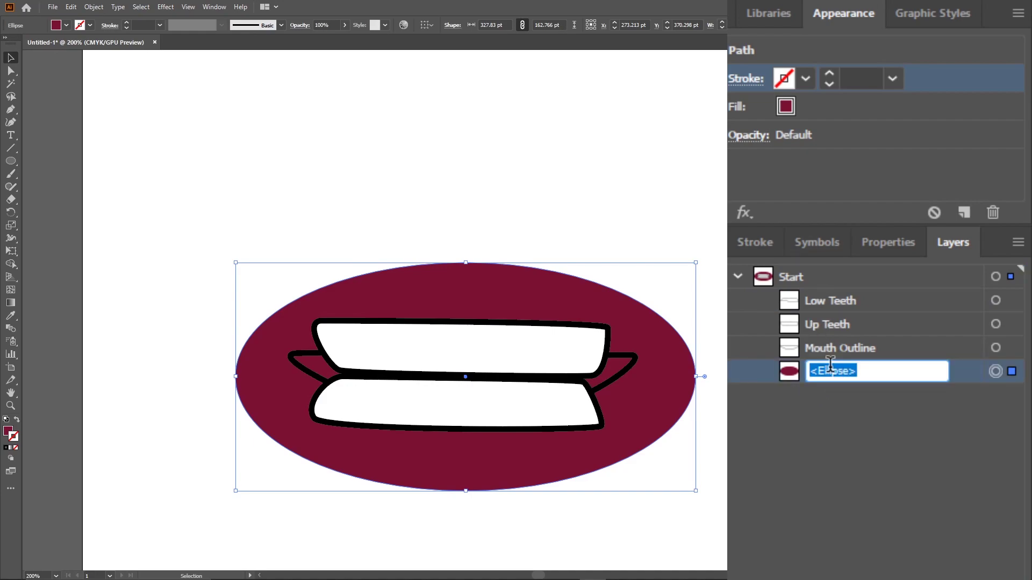
{"action": "type", "text": "Mouth Color"}
{"action": "key", "text": "ctrl+Left"}
{"action": "key", "text": "ctrl+Left"}
{"action": "type", "text": "In"}
{"action": "left_click", "coordinate": [819, 404]}
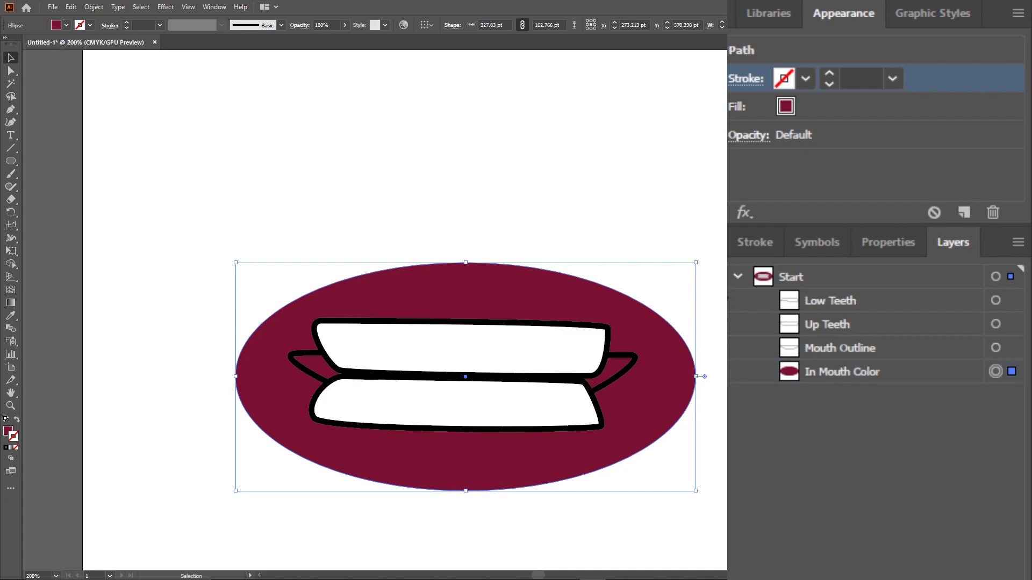
Move Mouth Outline to the top of the Start layer and paste a copy in front
{"action": "left_click", "coordinate": [840, 346]}
{"action": "mouse_move", "coordinate": [840, 347]}
{"action": "left_mouse_down"}
{"action": "mouse_move", "coordinate": [841, 293]}
{"action": "mouse_move", "coordinate": [832, 293]}
{"action": "left_mouse_up"}
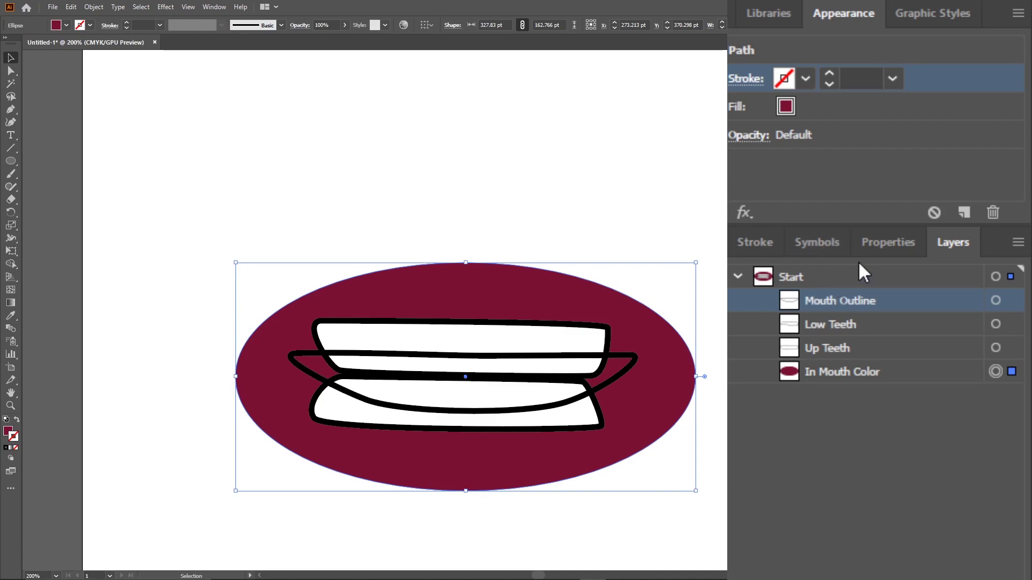
{"action": "left_click", "coordinate": [996, 300]}
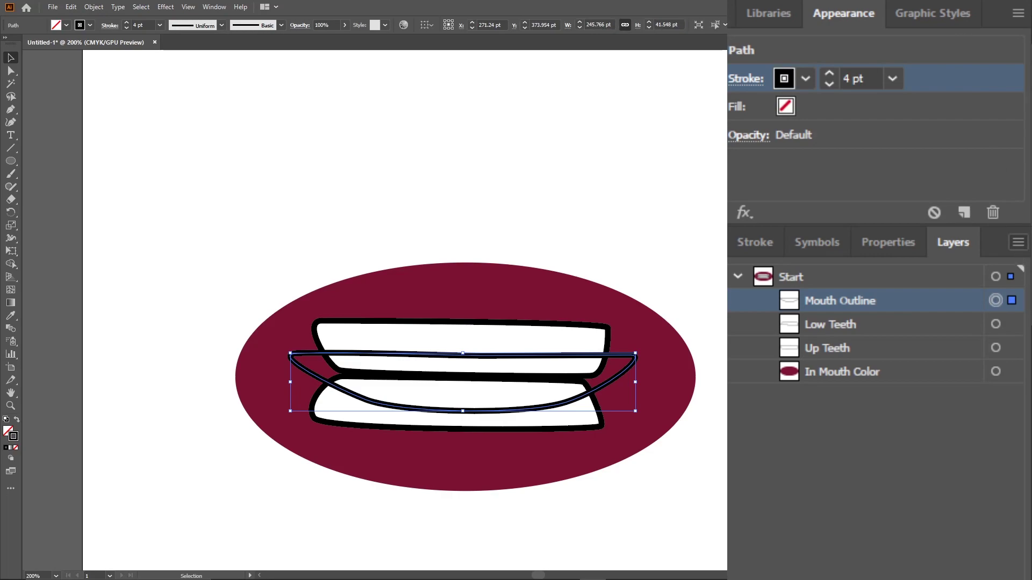
{"action": "key", "text": "ctrl+f"}
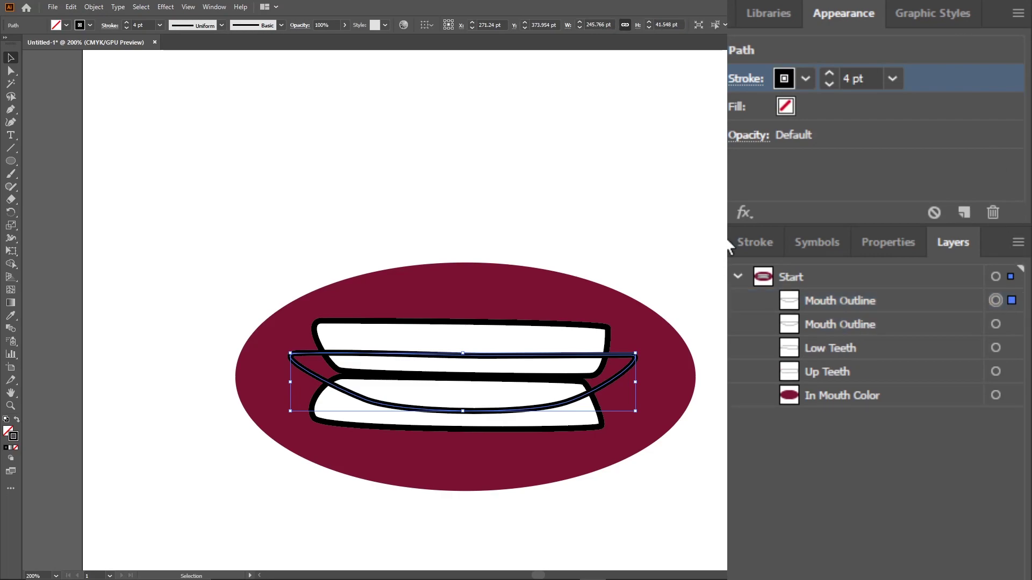
{"action": "left_click", "coordinate": [845, 297]}
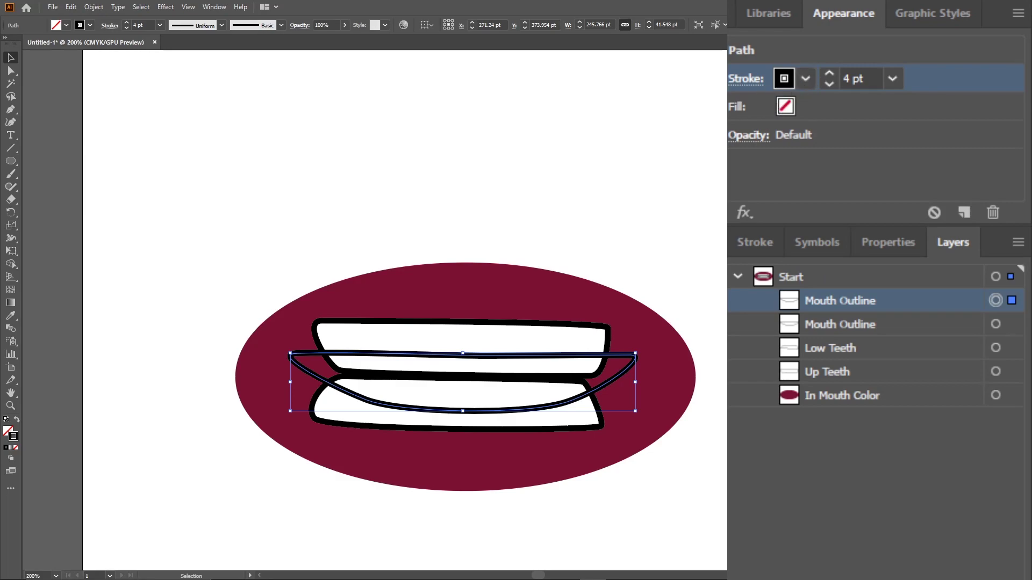
Give the top Mouth Outline copy a green fill with no stroke
{"action": "key", "text": "slash"}
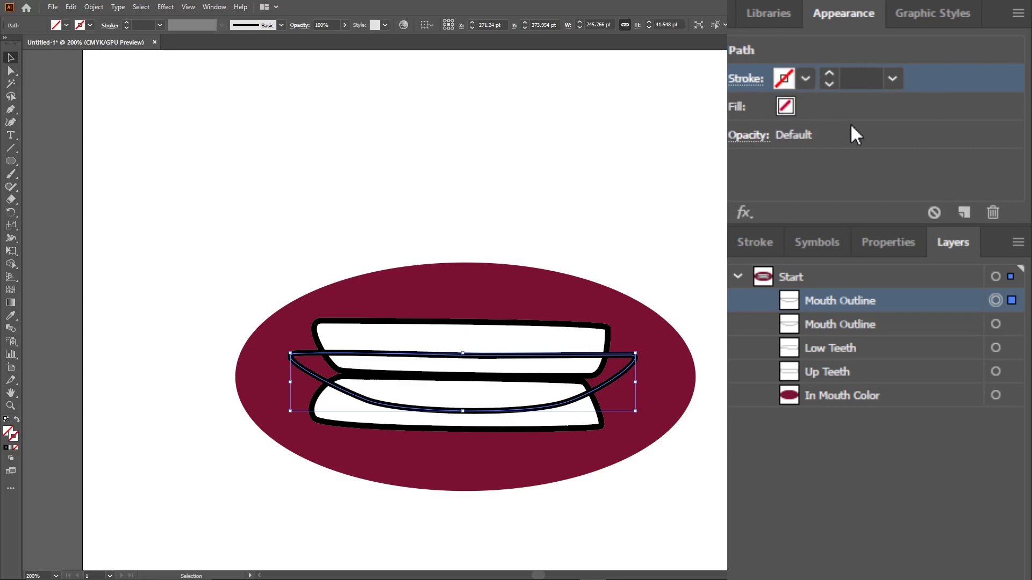
{"action": "left_click", "coordinate": [783, 107]}
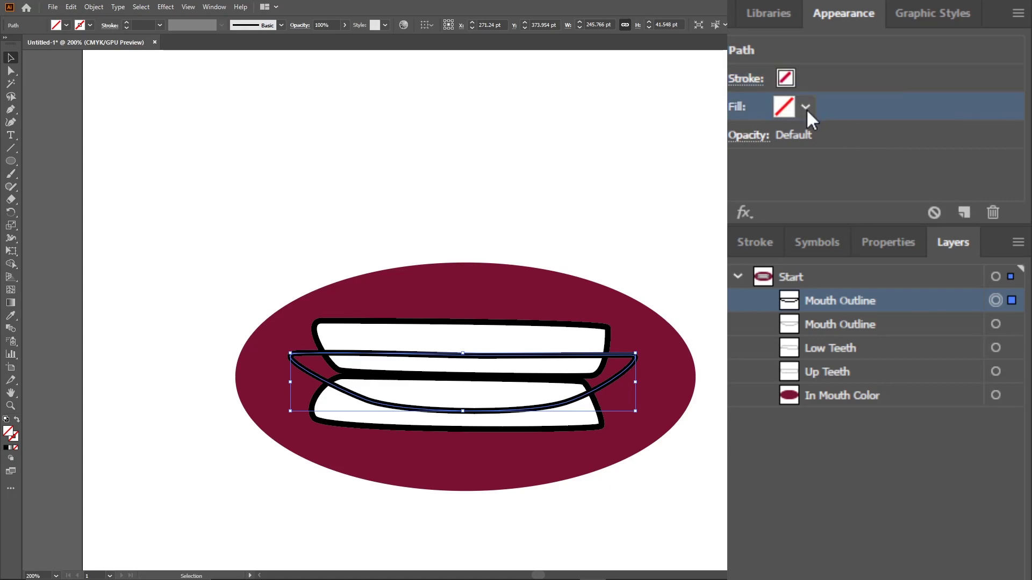
{"action": "key", "text": "comma"}
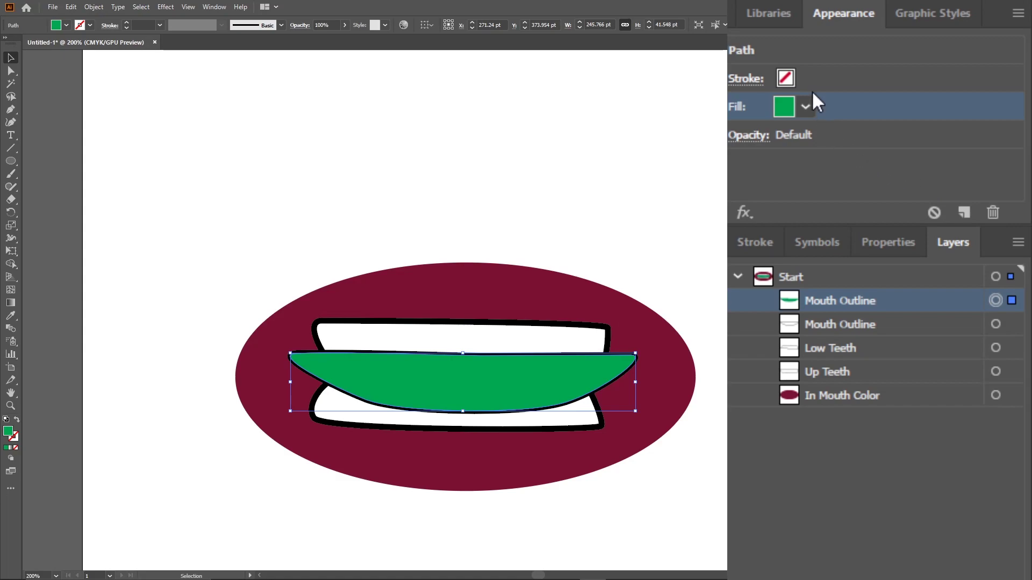
{"action": "scroll", "coordinate": [530, 346], "scroll_direction": "up", "scroll_amount": 4}
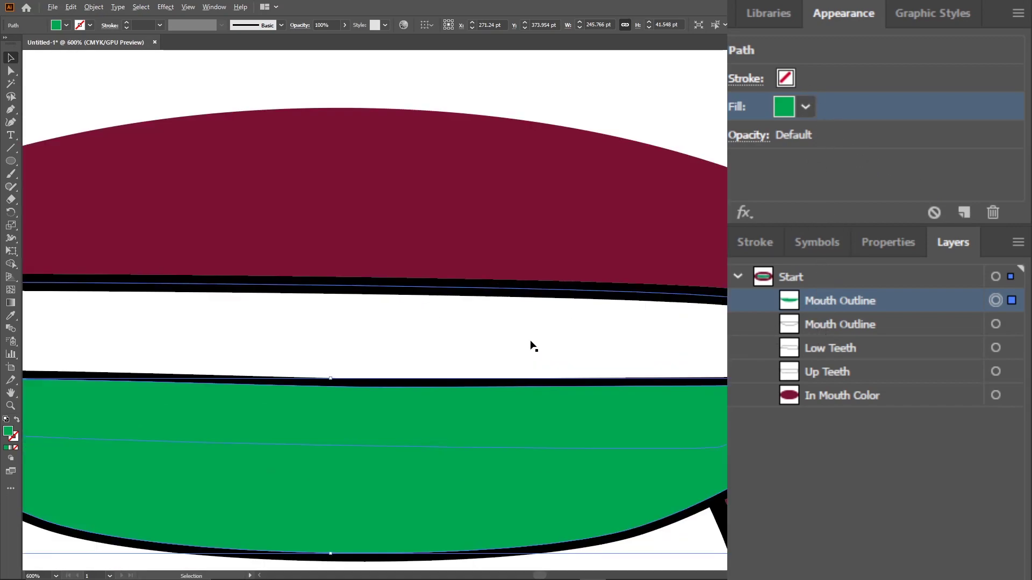
{"action": "scroll", "coordinate": [530, 345], "scroll_direction": "down", "scroll_amount": 2}
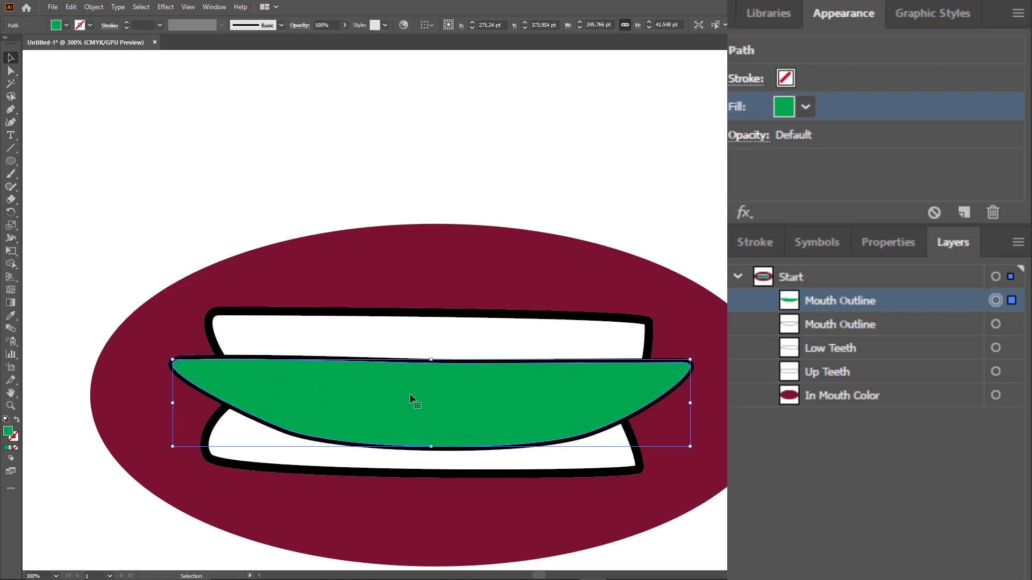
{"action": "key", "text": "ctrl+shift+a"}
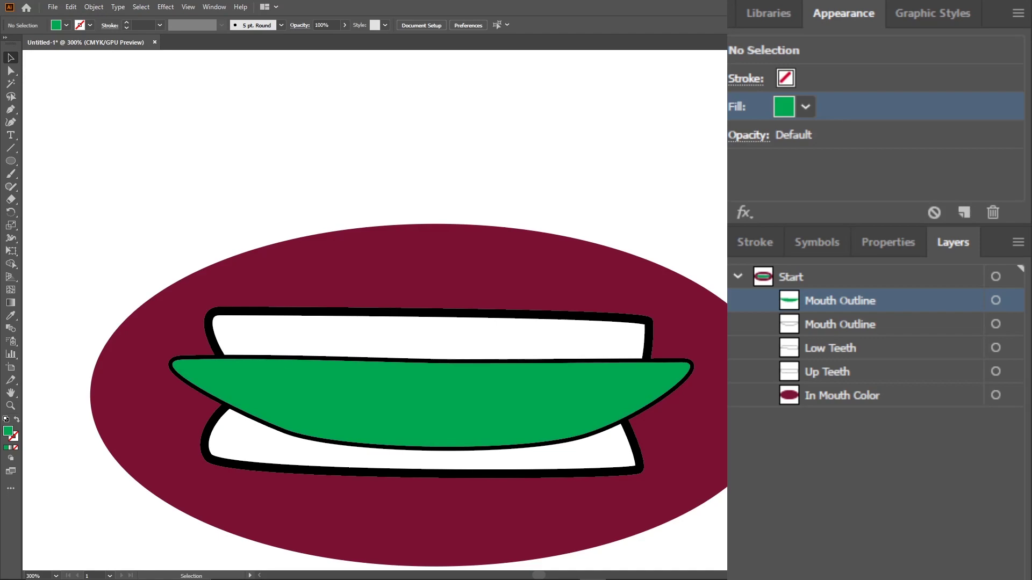
{"action": "left_click", "coordinate": [995, 302]}
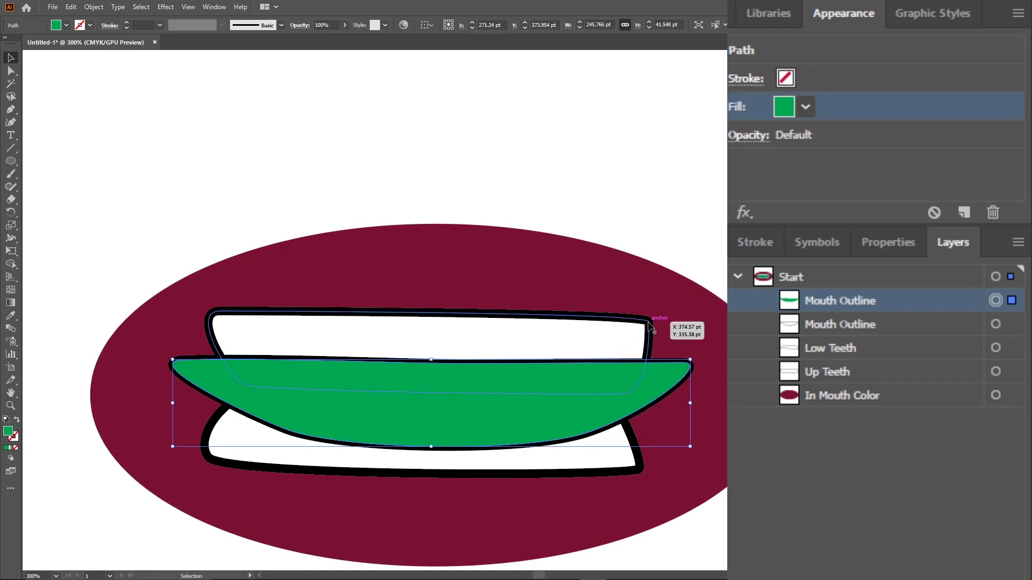
Collect Low Teeth, Up Teeth and In Mouth Color into a new sublayer named 'In Mouth'
{"action": "left_click", "coordinate": [855, 331]}
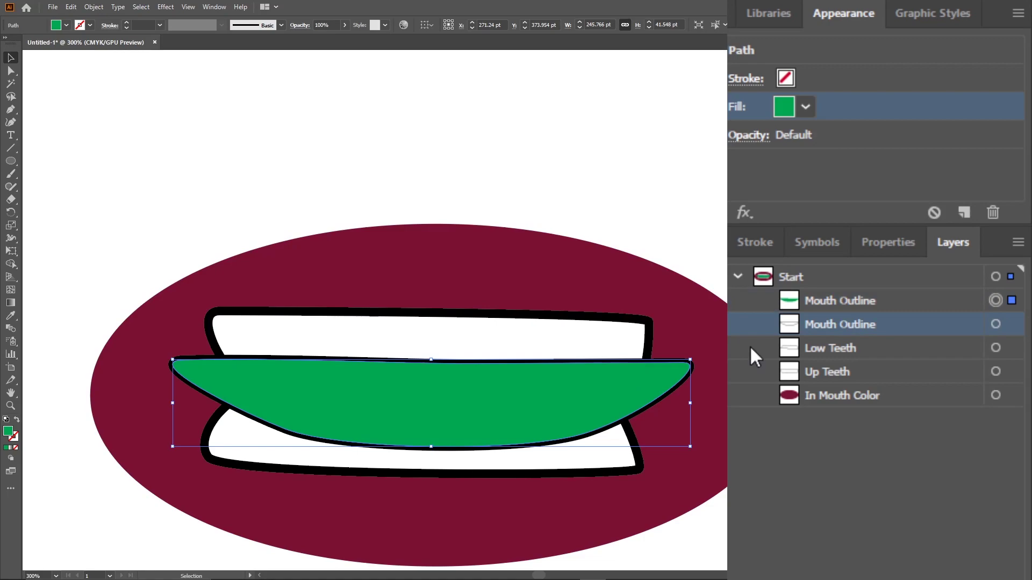
{"action": "left_click", "coordinate": [849, 347], "text": "shift"}
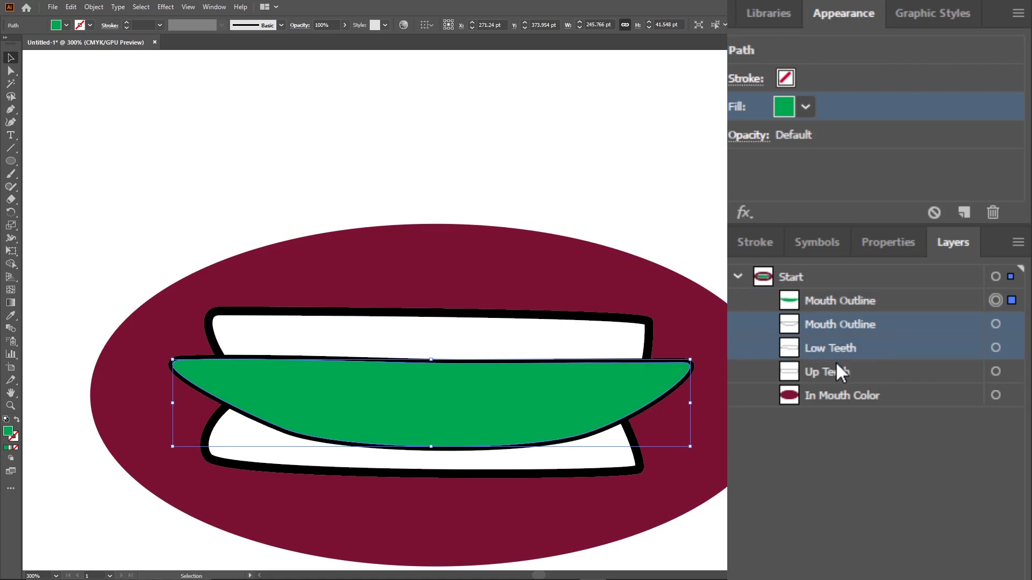
{"action": "left_click", "coordinate": [835, 352]}
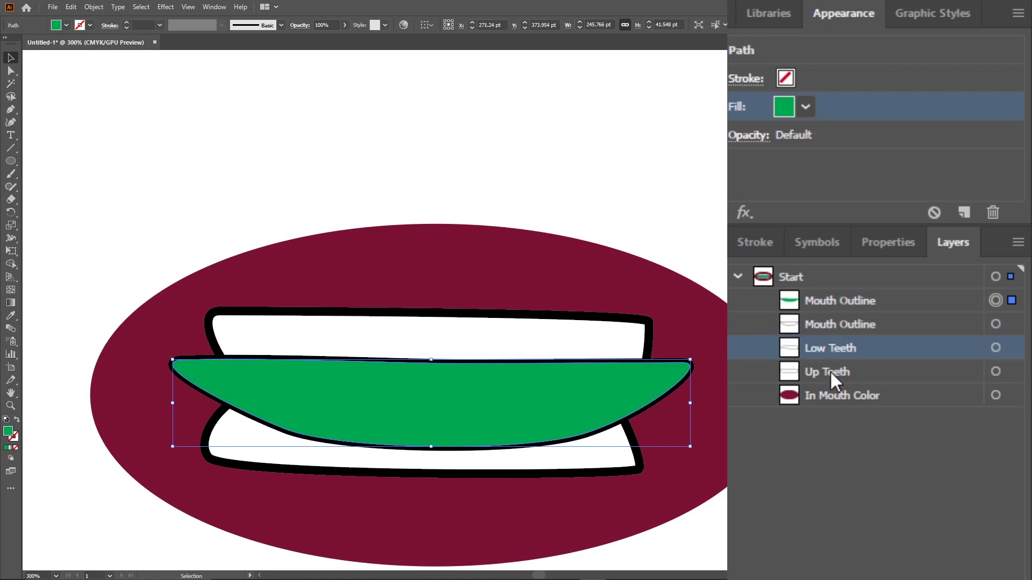
{"action": "left_click", "coordinate": [830, 370], "text": "shift"}
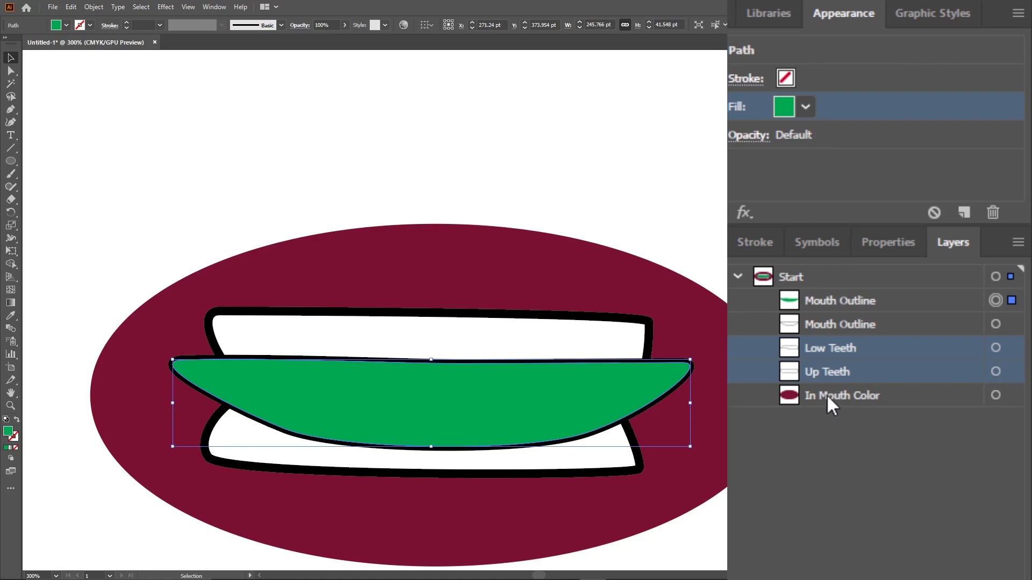
{"action": "left_click", "coordinate": [827, 394], "text": "shift"}
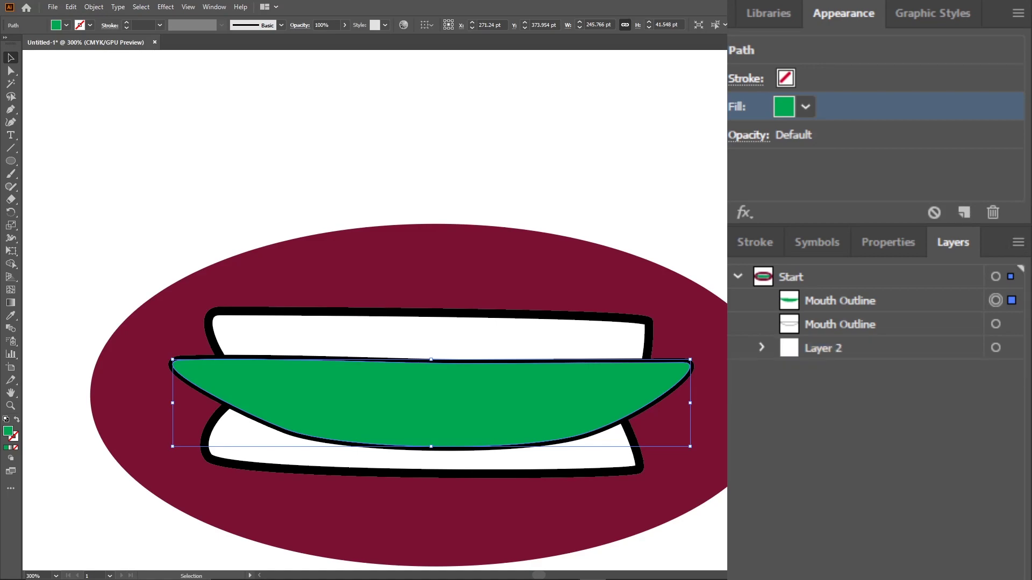
{"action": "double_click", "coordinate": [829, 348]}
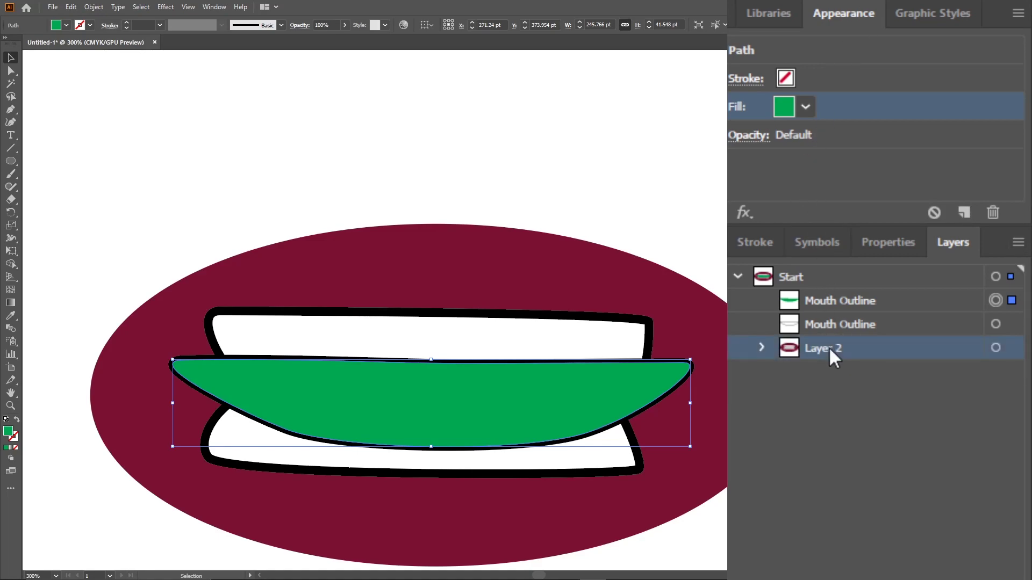
{"action": "type", "text": "Mouth"}
{"action": "key", "text": "BackSpace"}
{"action": "key", "text": "BackSpace"}
{"action": "key", "text": "BackSpace"}
{"action": "key", "text": "BackSpace"}
{"action": "key", "text": "BackSpace"}
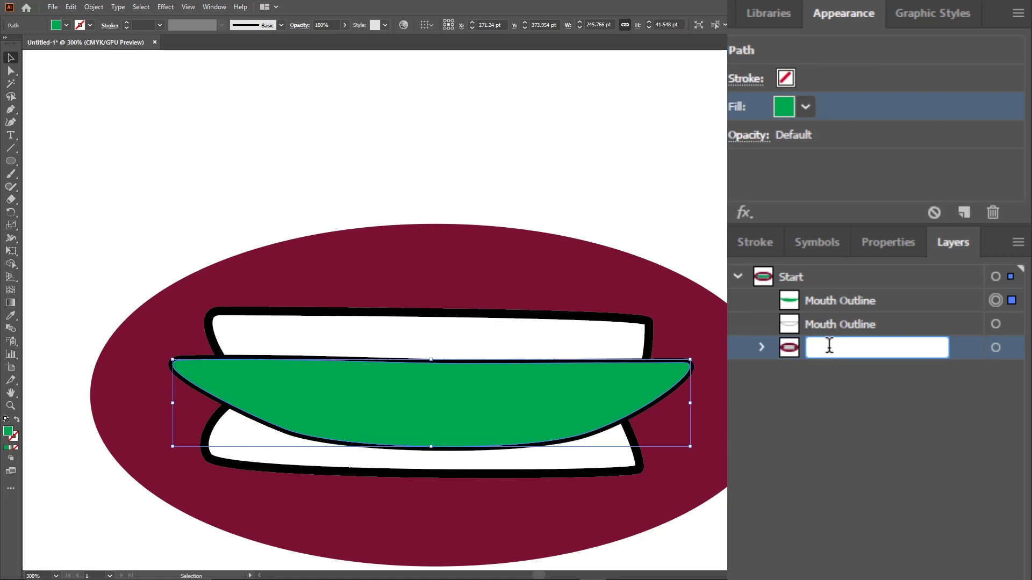
{"action": "type", "text": "In Mouth"}
{"action": "key", "text": "Return"}
Move the stroked outline to the top and rename the green copy 'Mouth Mask'
{"action": "left_click", "coordinate": [820, 323]}
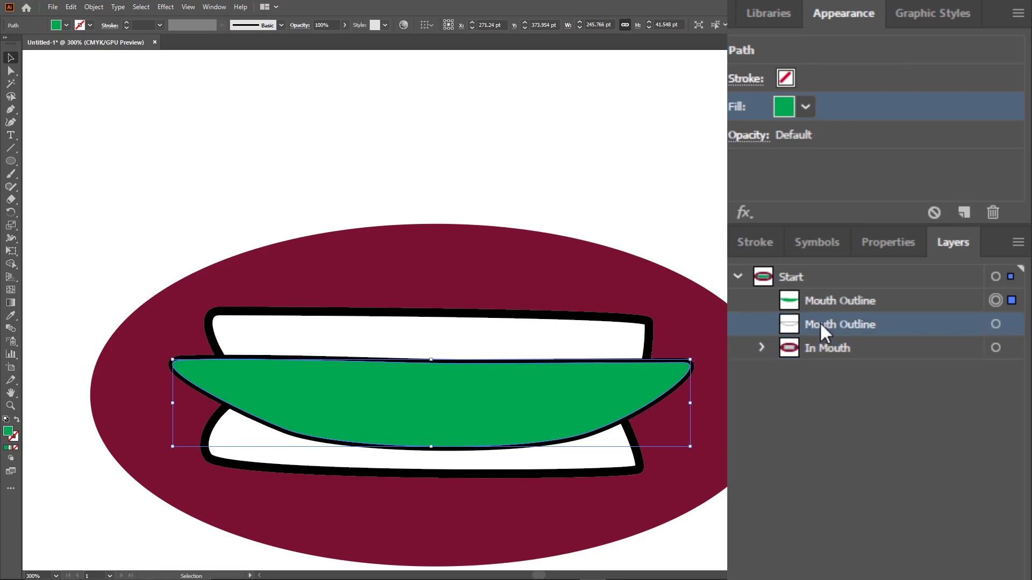
{"action": "left_click_drag", "start_coordinate": [821, 321], "coordinate": [826, 287]}
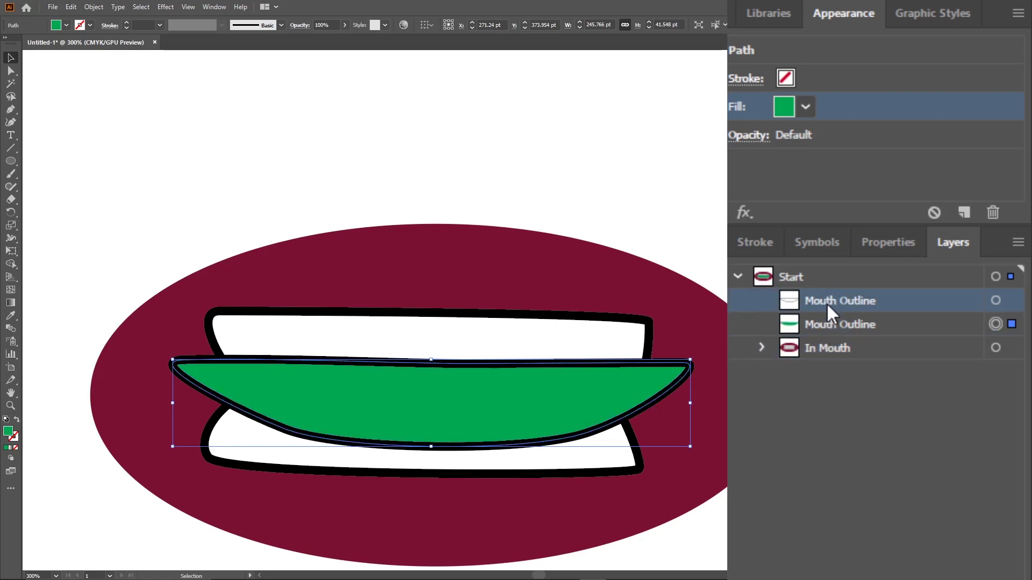
{"action": "left_click", "coordinate": [838, 324]}
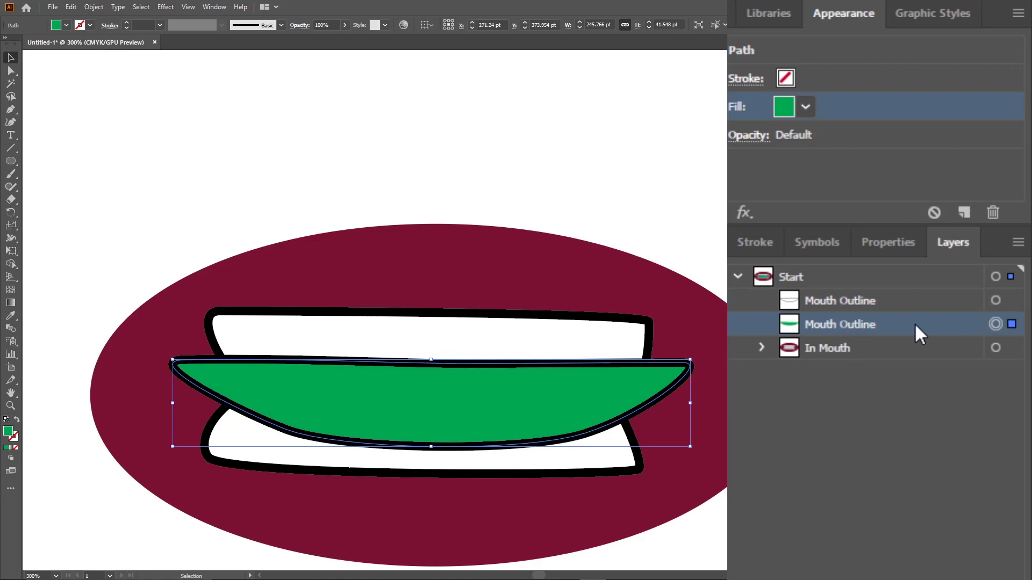
{"action": "double_click", "coordinate": [846, 316]}
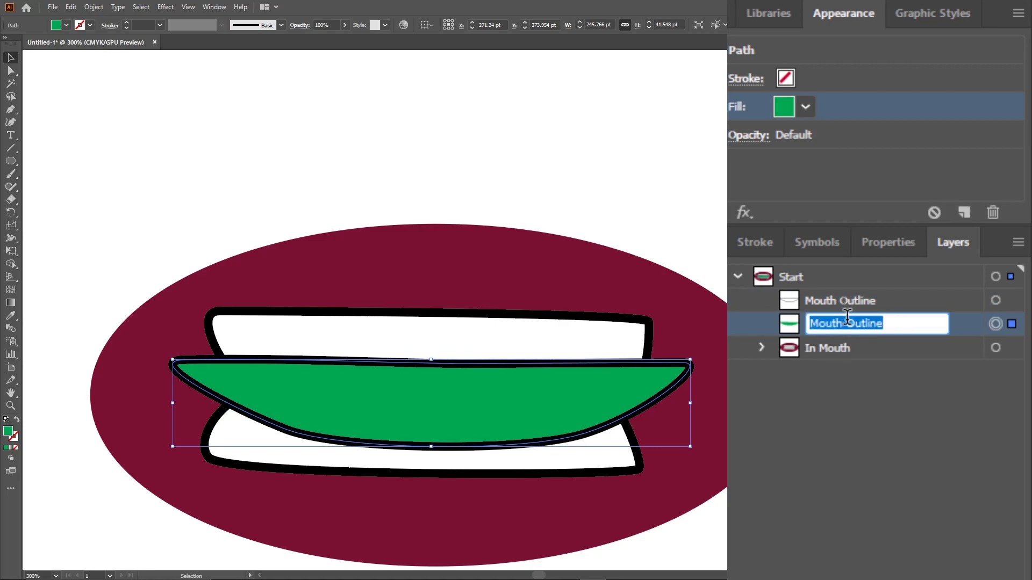
{"action": "double_click", "coordinate": [943, 323]}
{"action": "type", "text": "Mask"}
{"action": "key", "text": "Return"}
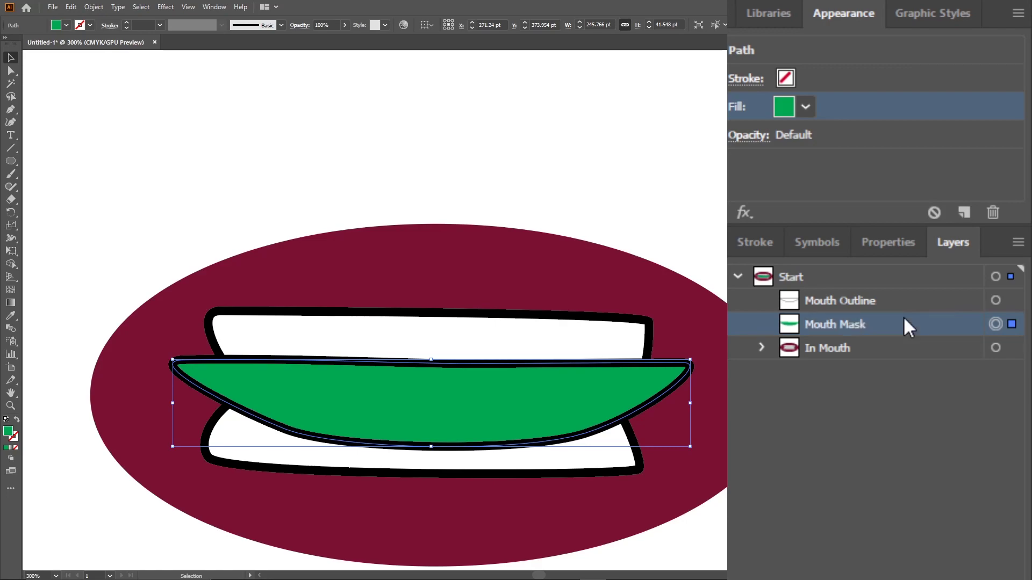
Clip the In Mouth artwork to the Mouth Mask via Object > Clipping Mask > Make, then collapse Start
{"action": "left_click", "coordinate": [996, 349], "text": "shift"}
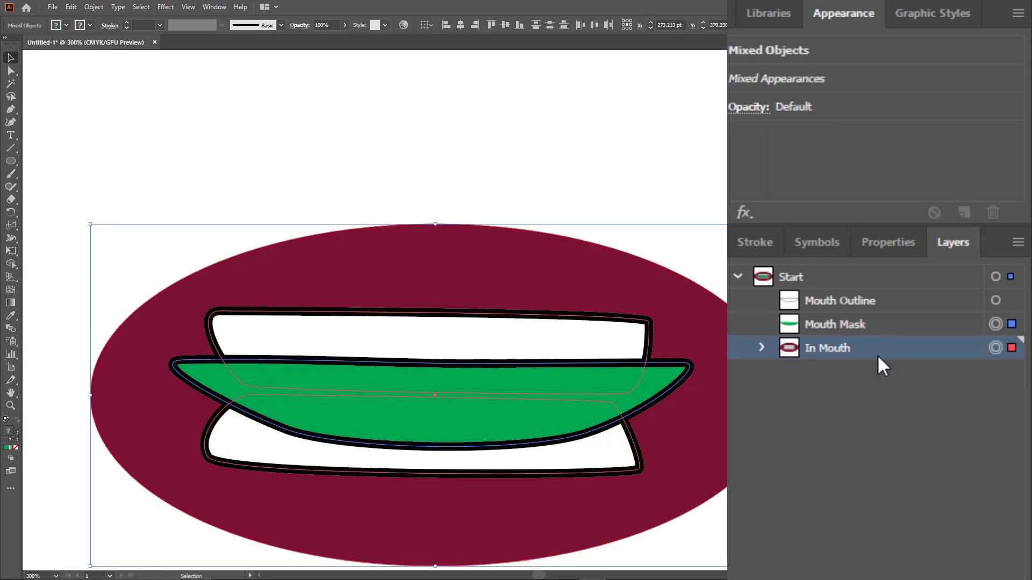
{"action": "left_click", "coordinate": [93, 7]}
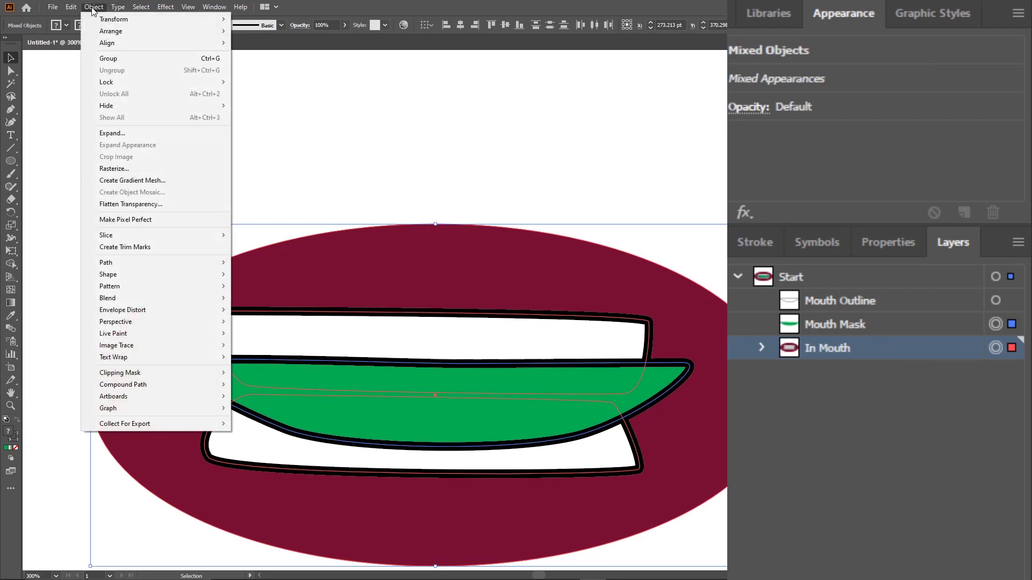
{"action": "mouse_move", "coordinate": [143, 375]}
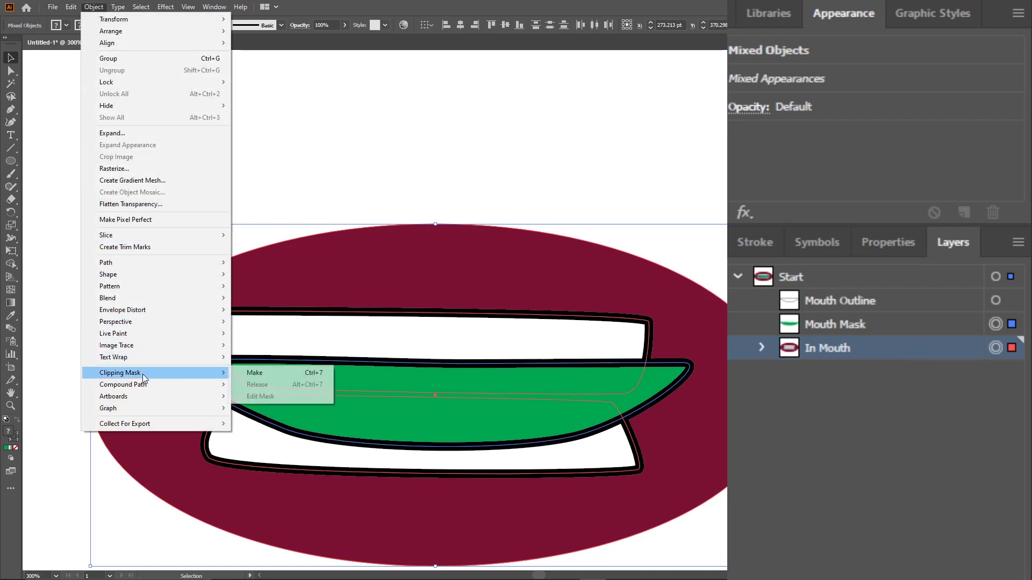
{"action": "left_click", "coordinate": [272, 372]}
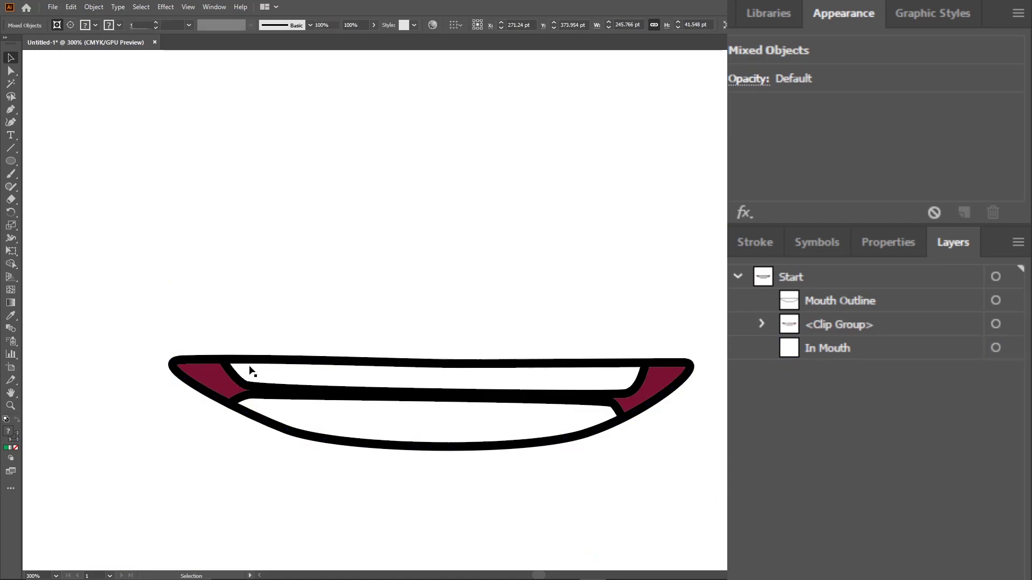
{"action": "left_click", "coordinate": [210, 288]}
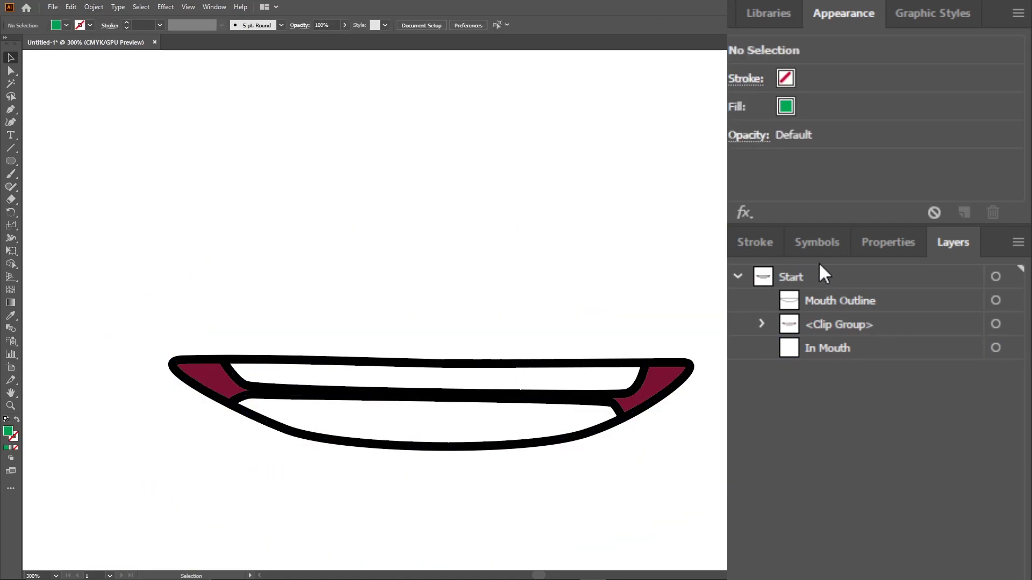
{"action": "left_click", "coordinate": [800, 277]}
{"action": "left_click", "coordinate": [739, 276]}
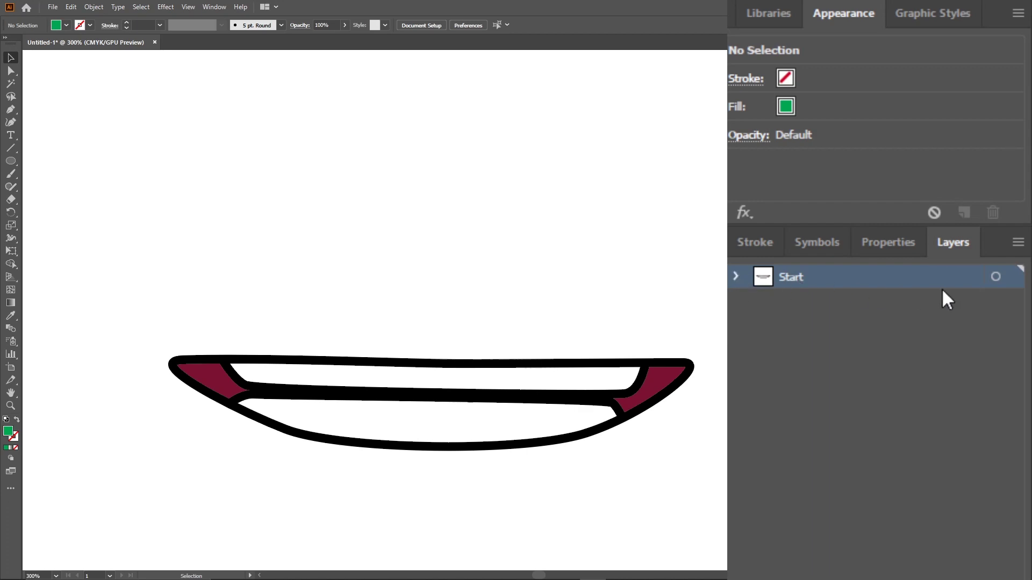
Name the duplicated Start layer 'Ah' and deselect all artwork
{"action": "left_click", "coordinate": [996, 277]}
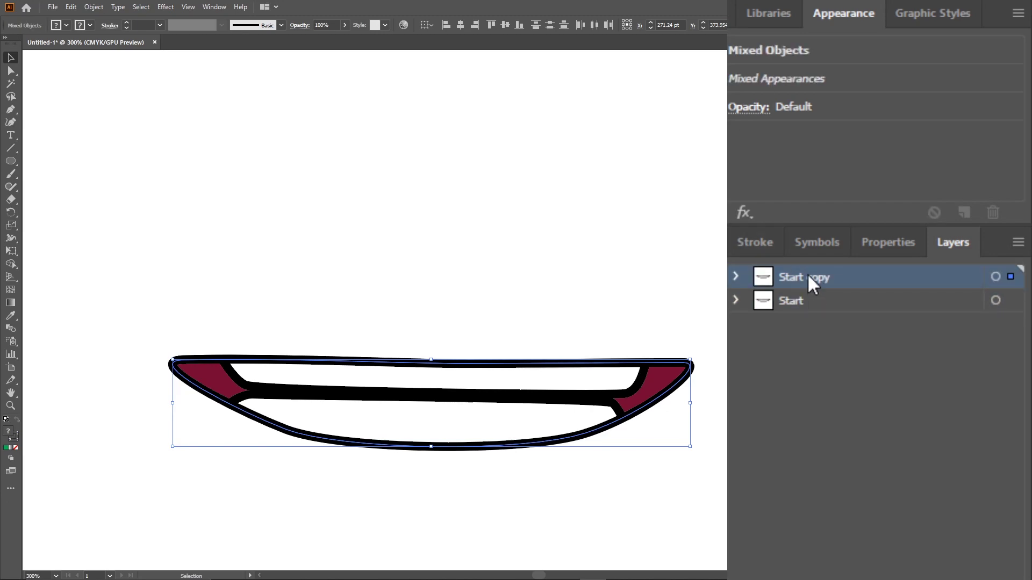
{"action": "double_click", "coordinate": [808, 275]}
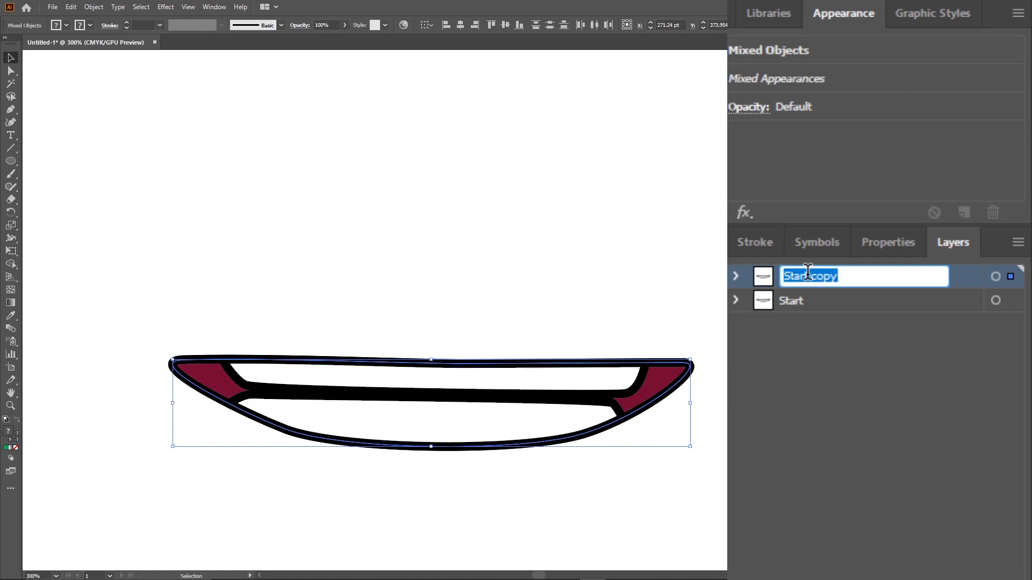
{"action": "type", "text": "Ah"}
{"action": "key", "text": "Return"}
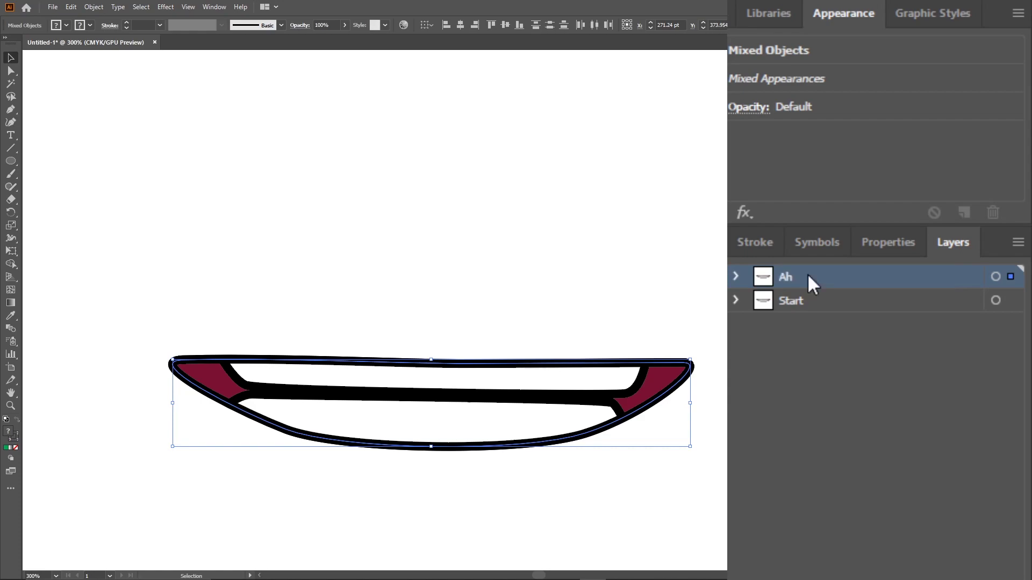
{"action": "key", "text": "a"}
{"action": "key", "text": "ctrl+shift+a"}
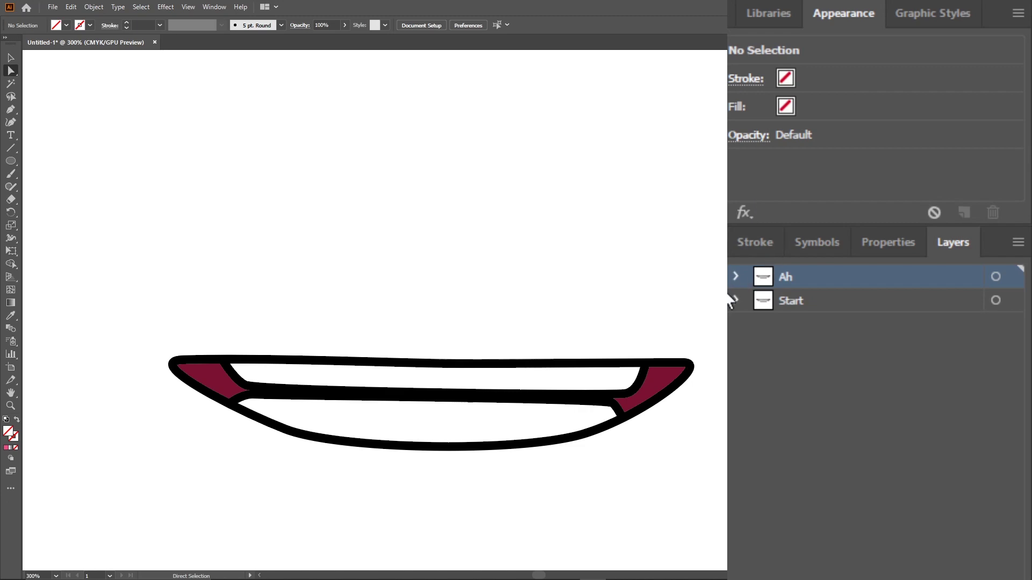
Drag the Ah mouth outline's two bottom anchors down to deepen the opening
{"action": "left_click", "coordinate": [735, 277]}
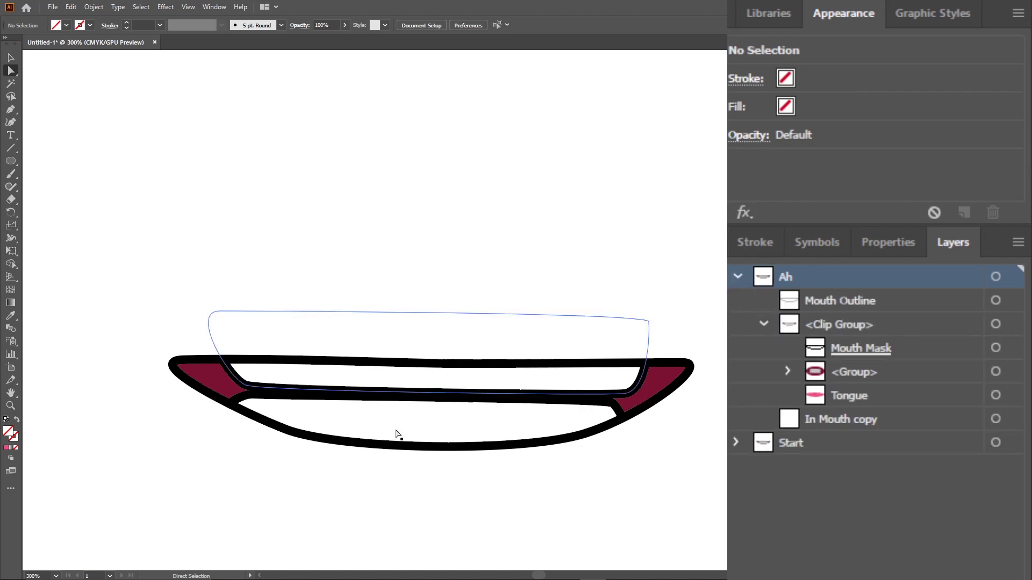
{"action": "left_click", "coordinate": [439, 447]}
{"action": "left_click", "coordinate": [585, 433]}
{"action": "left_click", "coordinate": [285, 430], "text": "shift"}
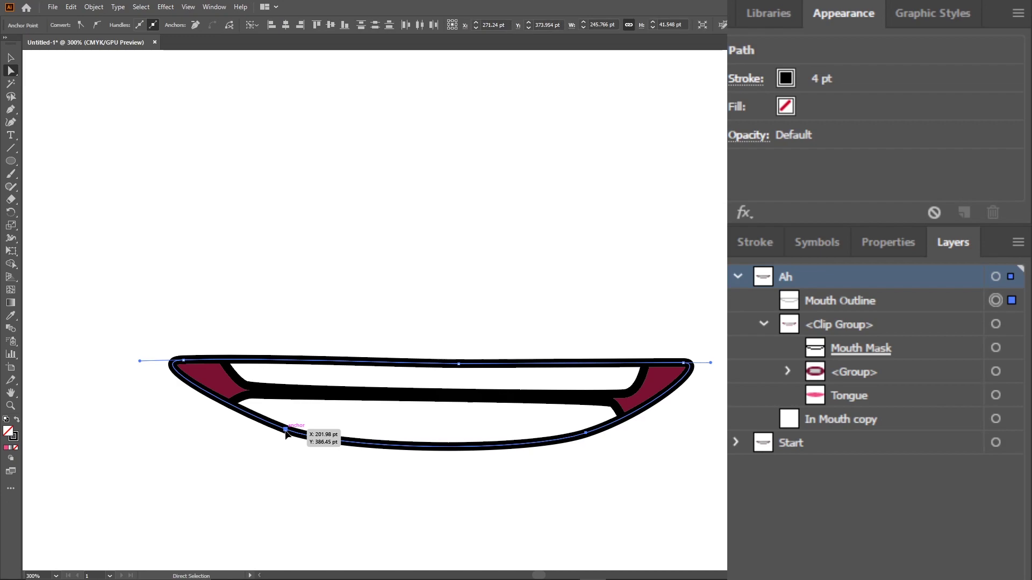
{"action": "left_click_drag", "start_coordinate": [286, 430], "coordinate": [285, 469]}
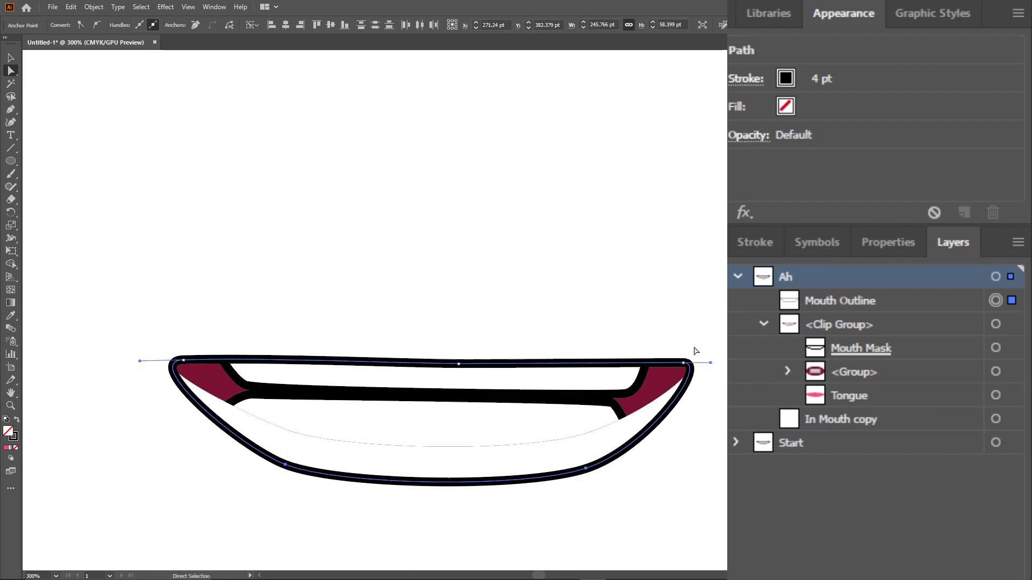
Pull the outline's top-left and top-right corner anchors inward to narrow the mouth
{"action": "left_click", "coordinate": [685, 363]}
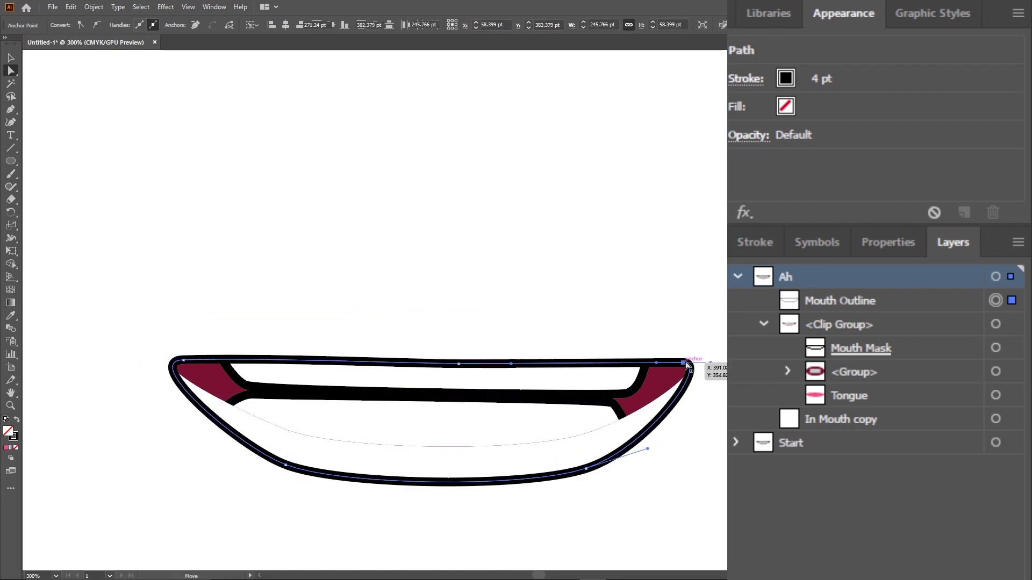
{"action": "left_click", "coordinate": [184, 360], "text": "shift"}
{"action": "left_click_drag", "start_coordinate": [187, 366], "coordinate": [230, 365]}
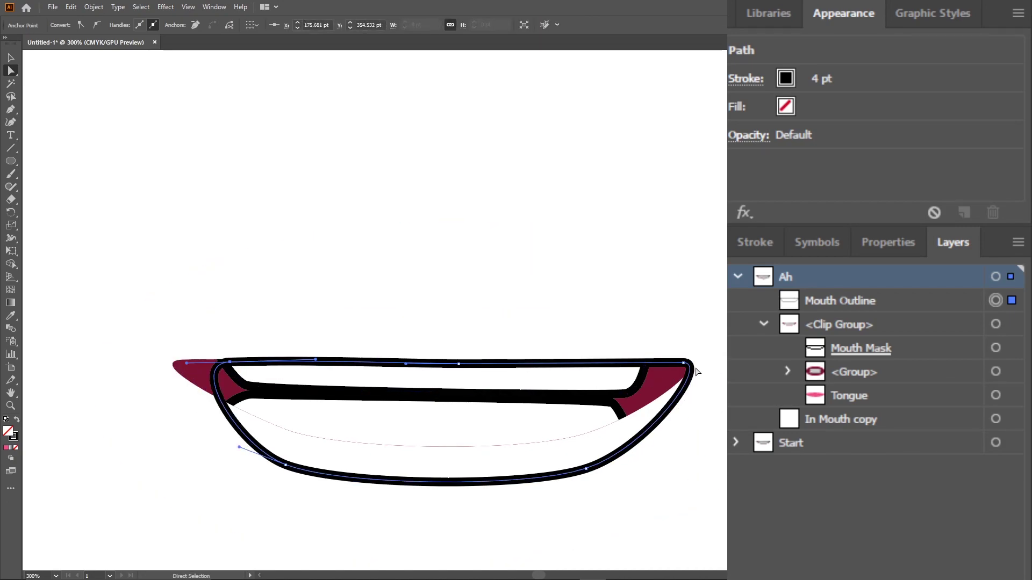
{"action": "left_click_drag", "start_coordinate": [683, 365], "coordinate": [649, 363]}
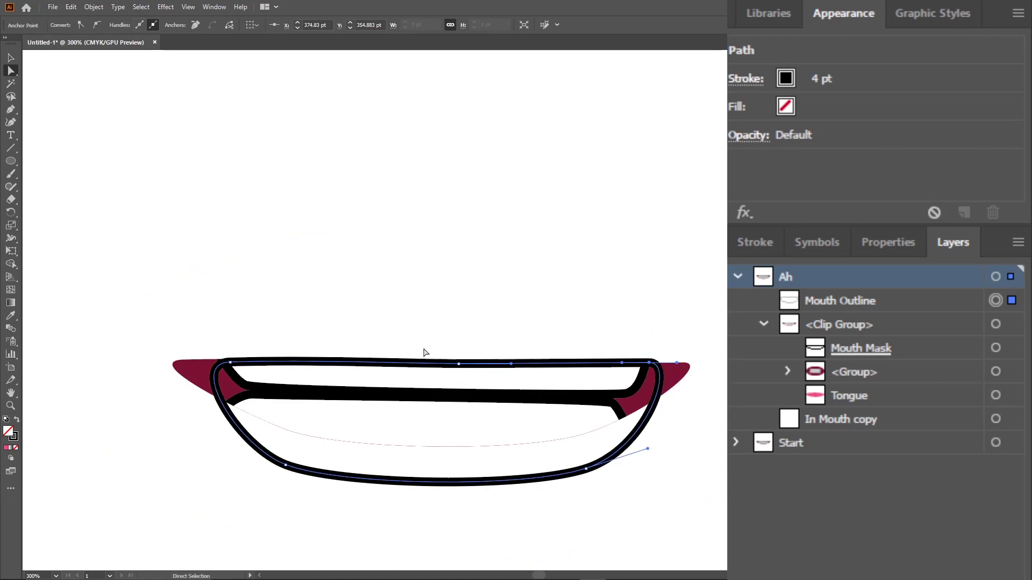
Move the Mouth Mask's top corners inward and stretch its bottom down to hug the outline
{"action": "left_click", "coordinate": [186, 364]}
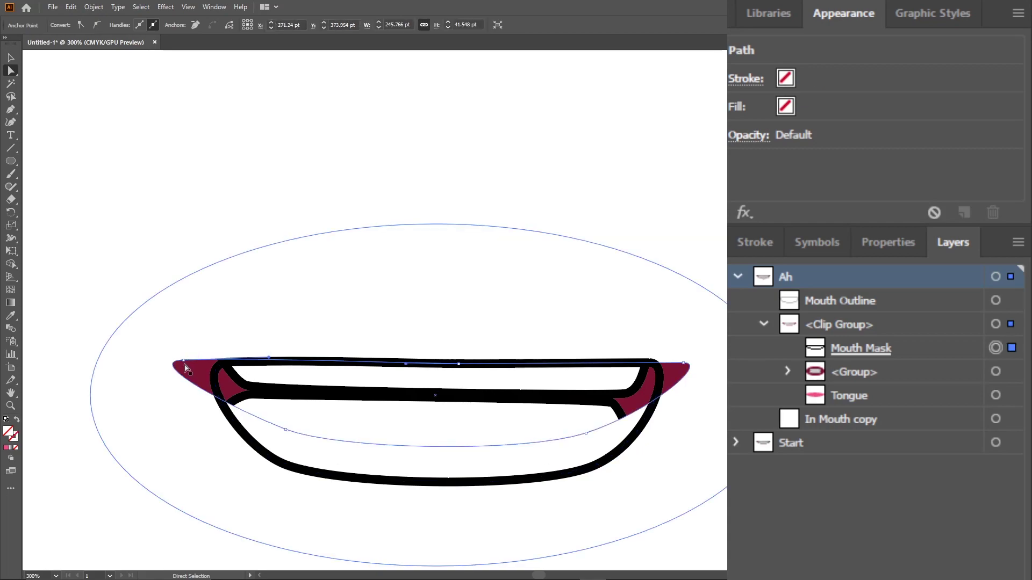
{"action": "left_click_drag", "start_coordinate": [185, 365], "coordinate": [230, 366]}
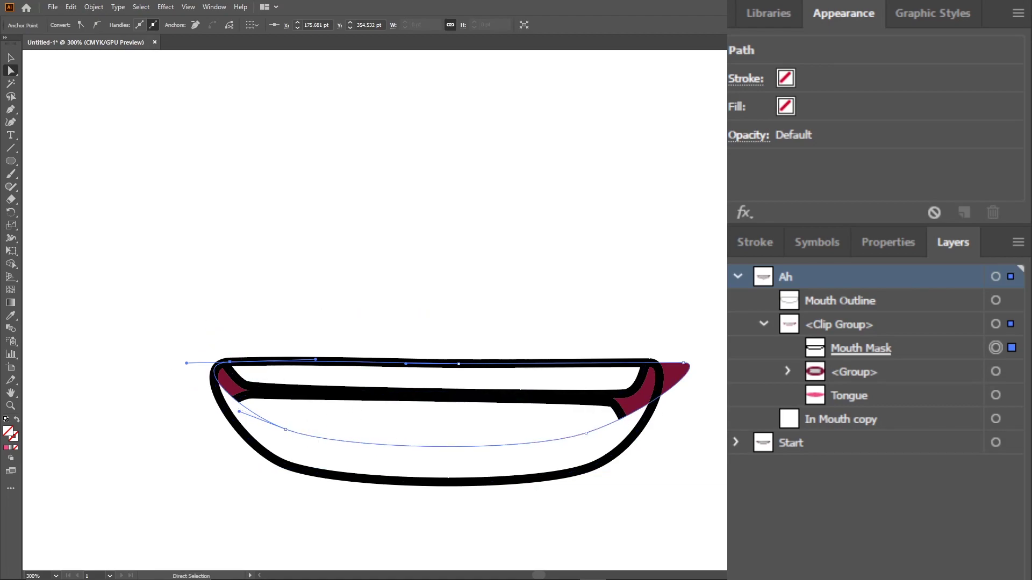
{"action": "left_click_drag", "start_coordinate": [681, 364], "coordinate": [648, 363]}
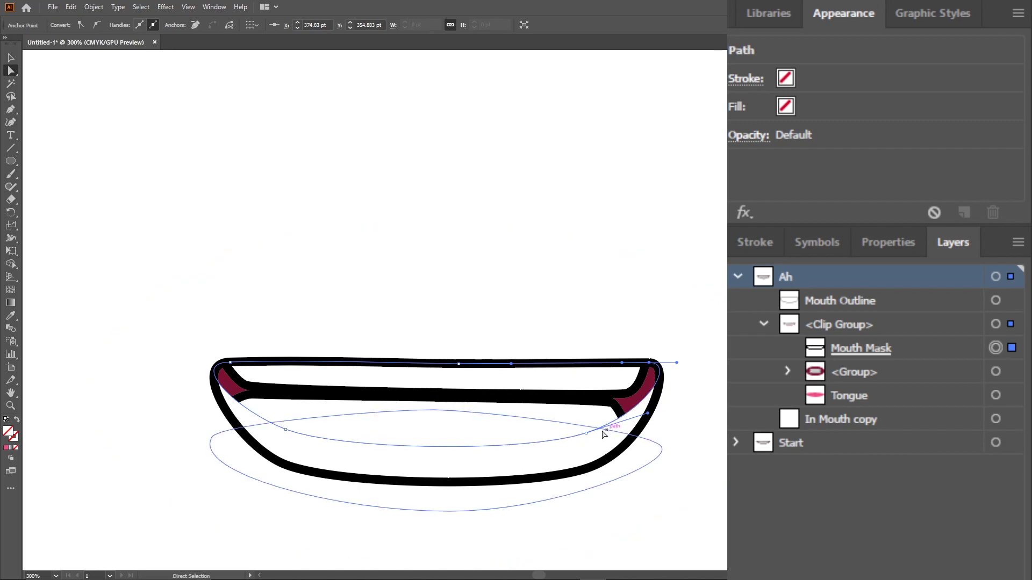
{"action": "left_click", "coordinate": [598, 433]}
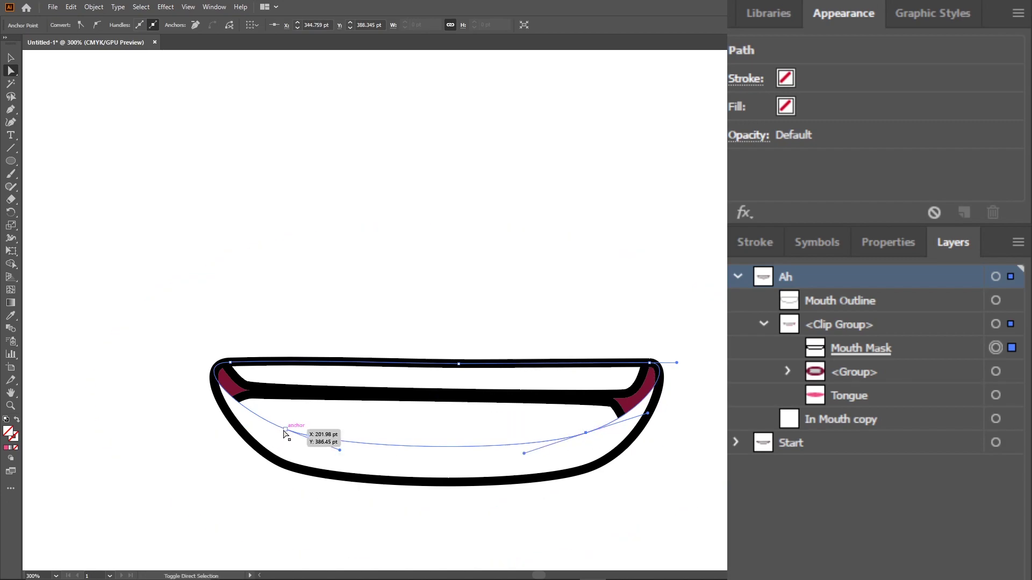
{"action": "left_click_drag", "start_coordinate": [284, 433], "coordinate": [285, 465]}
{"action": "left_click", "coordinate": [876, 349]}
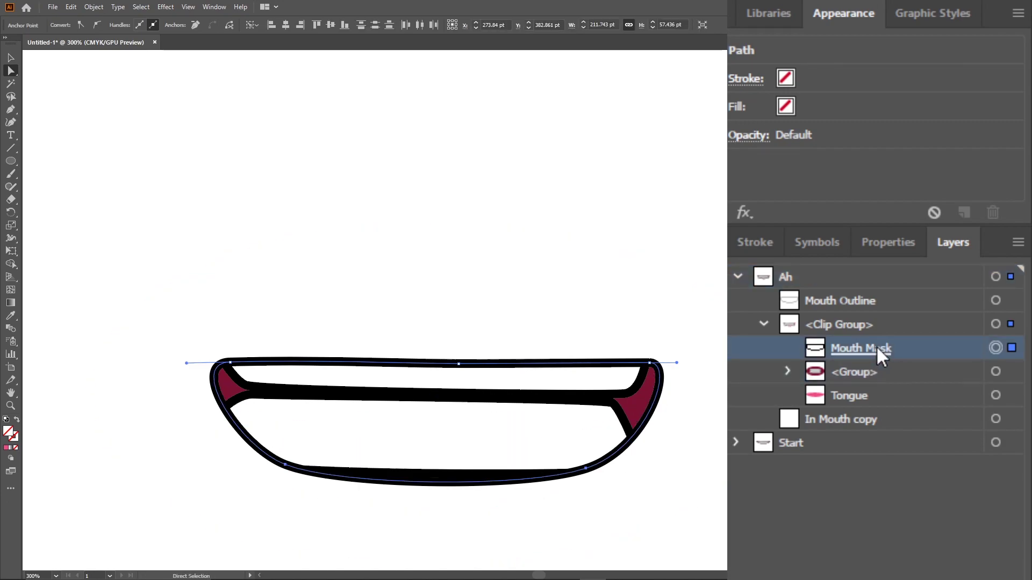
Select the Mouth Mask and expand its teeth and mouth-colour group in Layers
{"action": "left_click", "coordinate": [997, 349]}
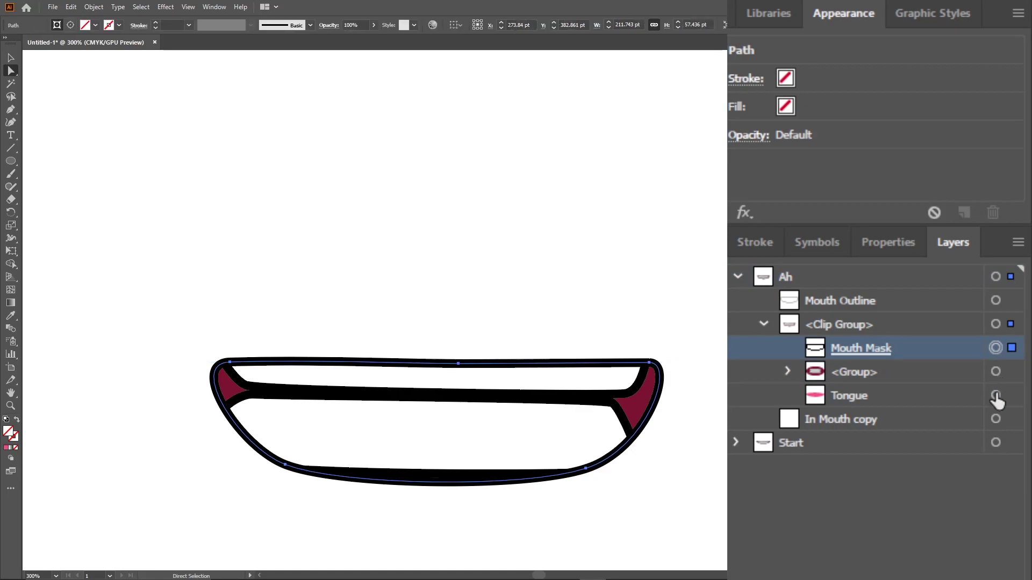
{"action": "left_click", "coordinate": [996, 372]}
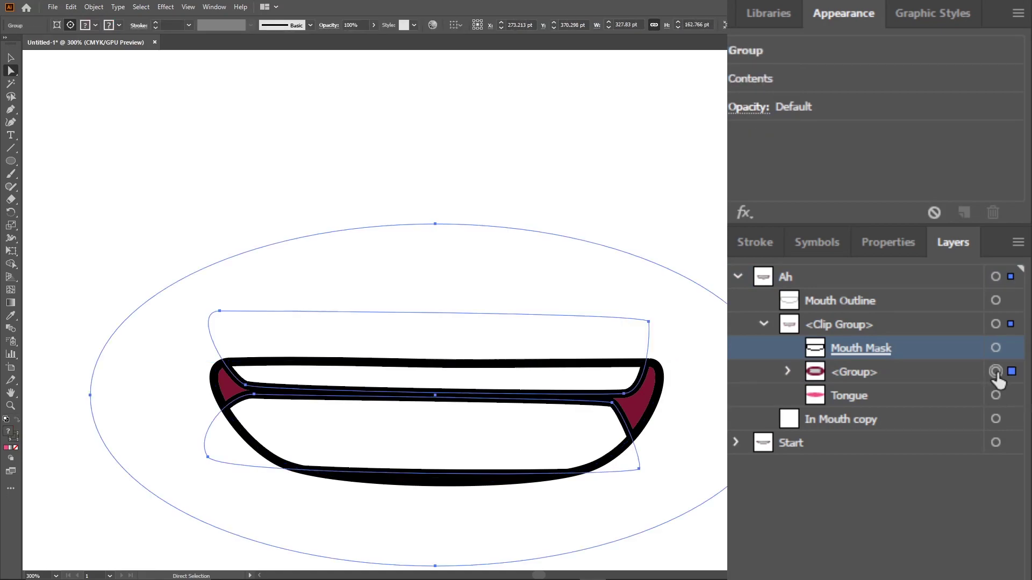
{"action": "left_click", "coordinate": [788, 371]}
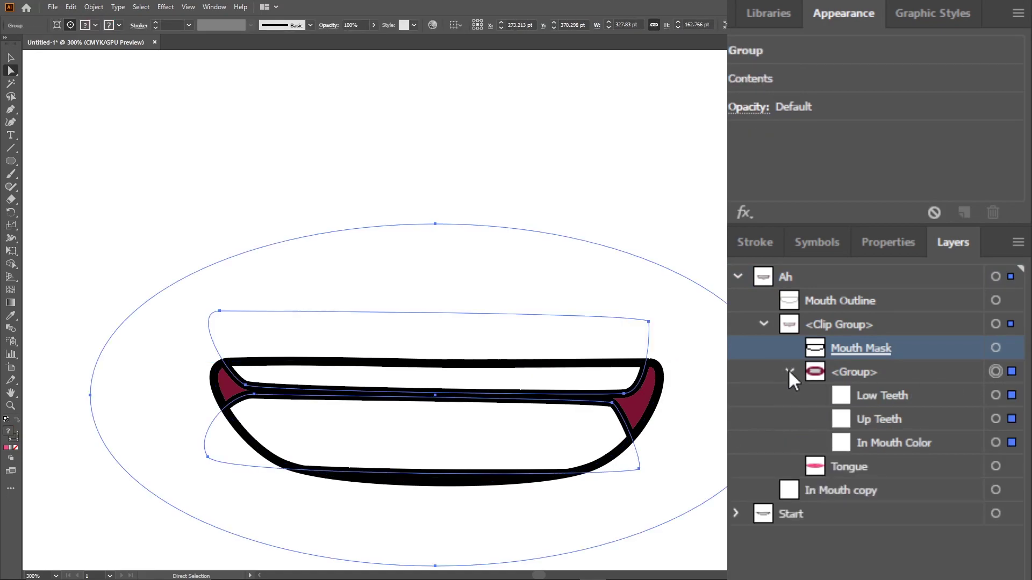
Select the Low Teeth and Tongue paths, move them down together, then deselect
{"action": "left_click", "coordinate": [920, 396]}
{"action": "left_click", "coordinate": [995, 395]}
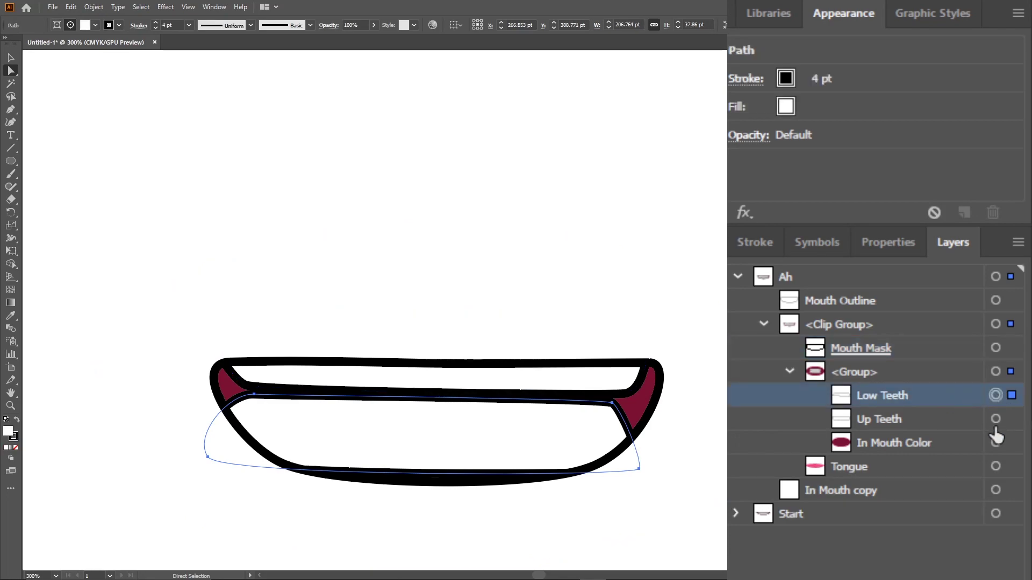
{"action": "left_click", "coordinate": [996, 467], "text": "shift"}
{"action": "left_click_drag", "start_coordinate": [479, 441], "coordinate": [480, 484]}
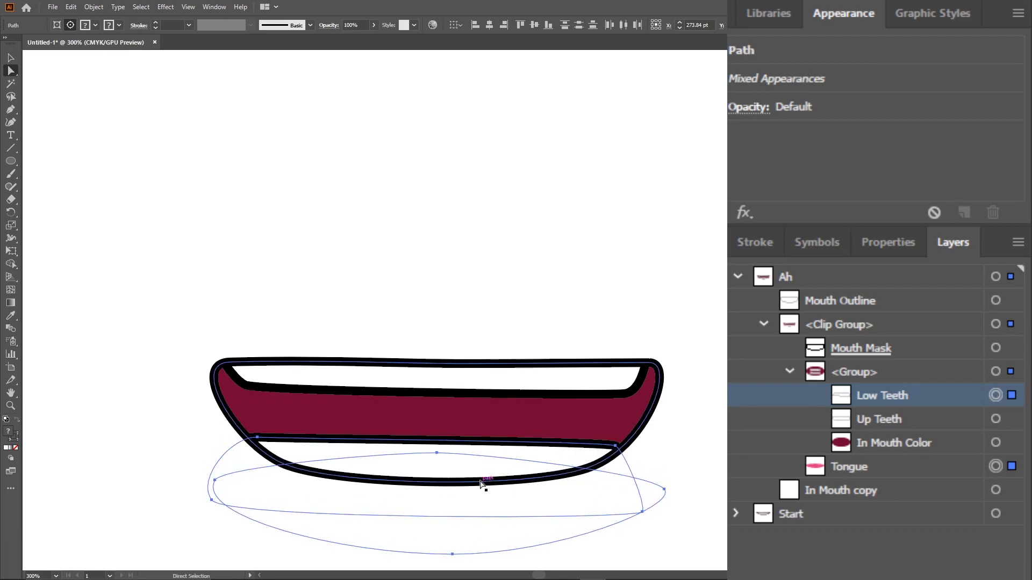
{"action": "left_click", "coordinate": [540, 147]}
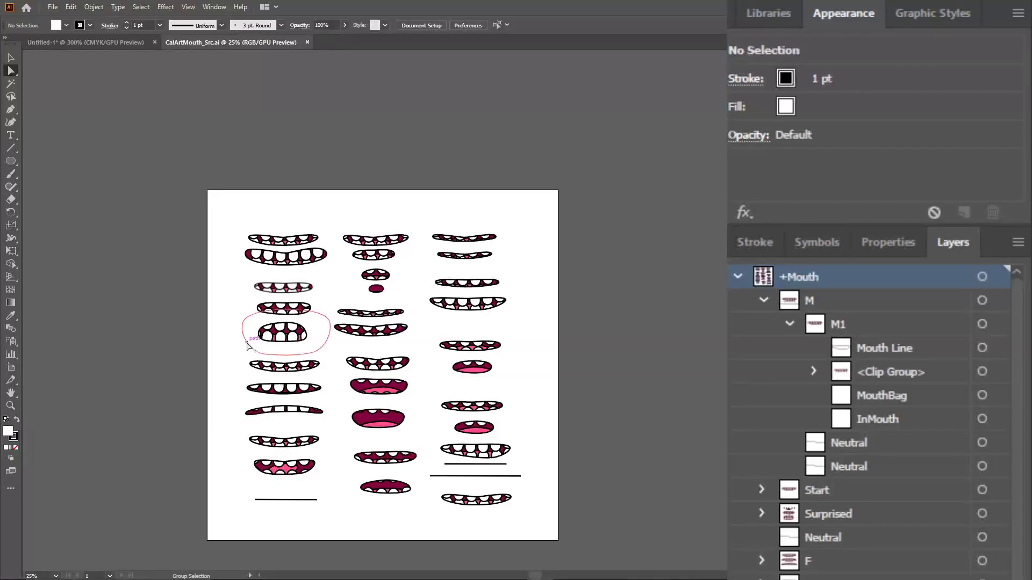
Zoom around the CalArtMouth_Src.ai sheet to view all the finished mouth shapes
{"action": "scroll", "coordinate": [249, 344], "scroll_direction": "up", "scroll_amount": 2}
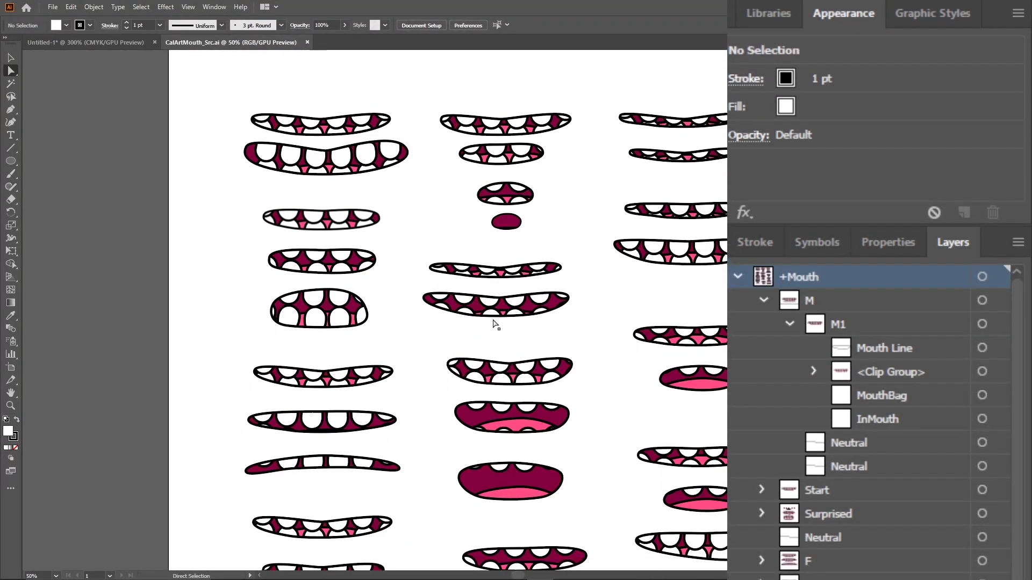
{"action": "scroll", "coordinate": [495, 329], "scroll_direction": "down", "scroll_amount": 1}
{"action": "scroll", "coordinate": [588, 343], "scroll_direction": "down", "scroll_amount": 1}
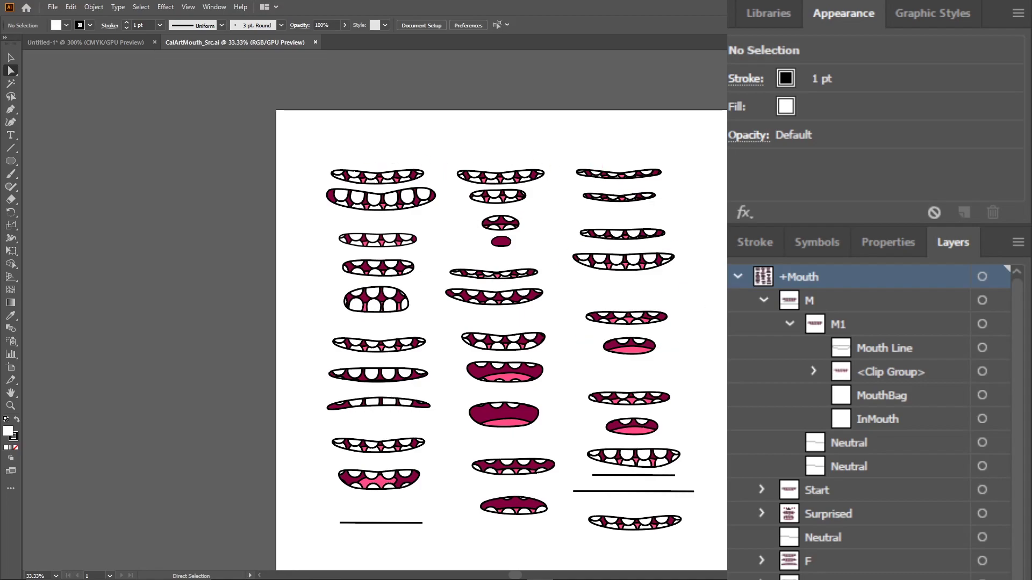
{"action": "scroll", "coordinate": [612, 261], "scroll_direction": "down", "scroll_amount": 1}
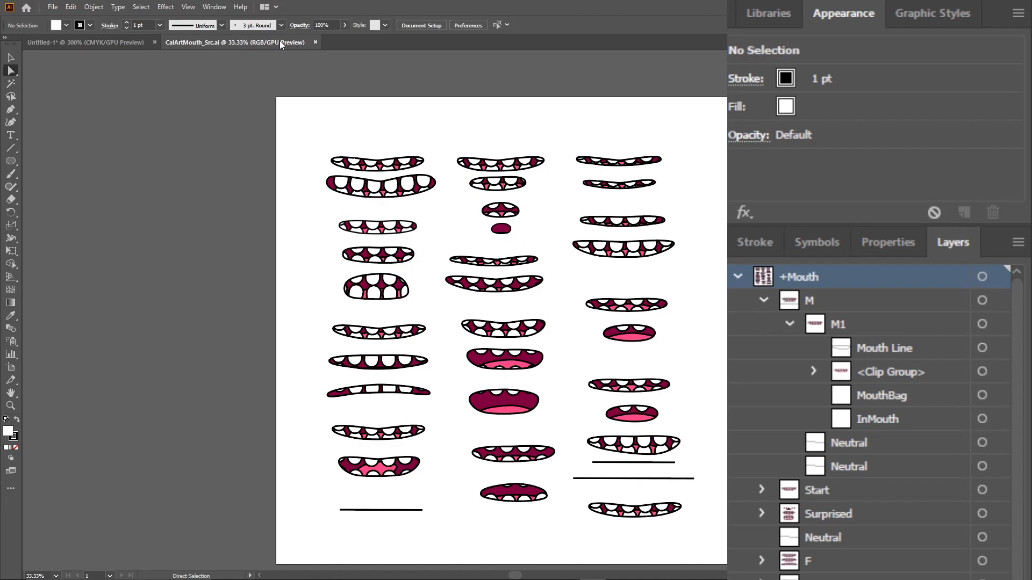
Open CalArtMouth_F through the Save As file list, then return to CalArtMouth_Src.ai
{"action": "left_click", "coordinate": [53, 6]}
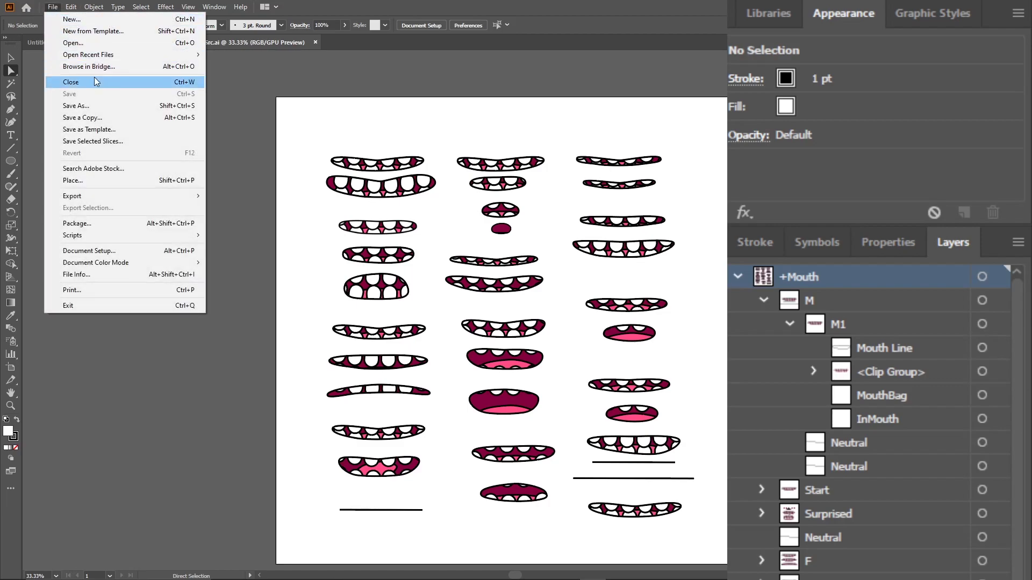
{"action": "left_click", "coordinate": [111, 107]}
{"action": "left_click", "coordinate": [153, 107]}
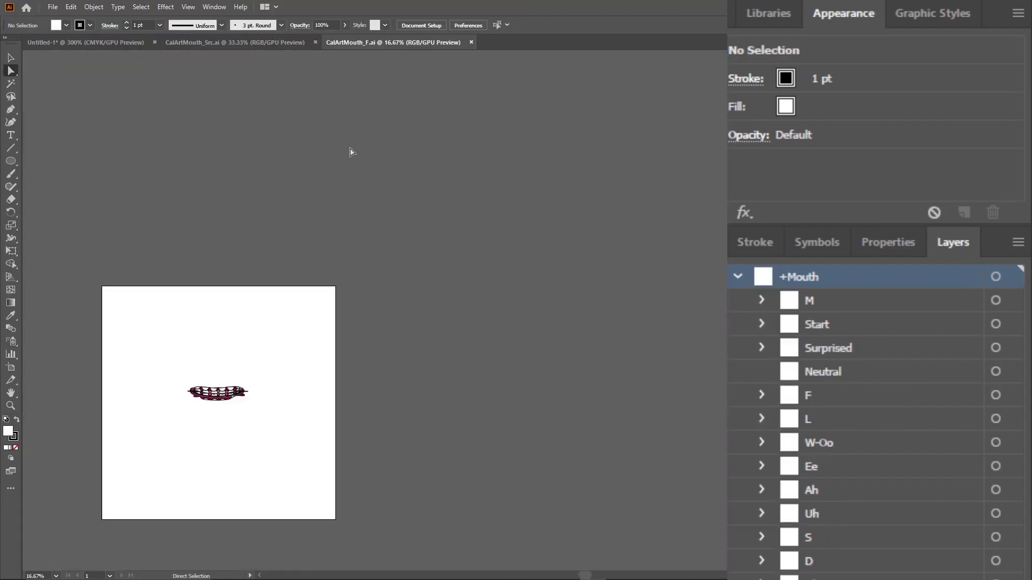
{"action": "scroll", "coordinate": [154, 380], "scroll_direction": "up", "scroll_amount": 4}
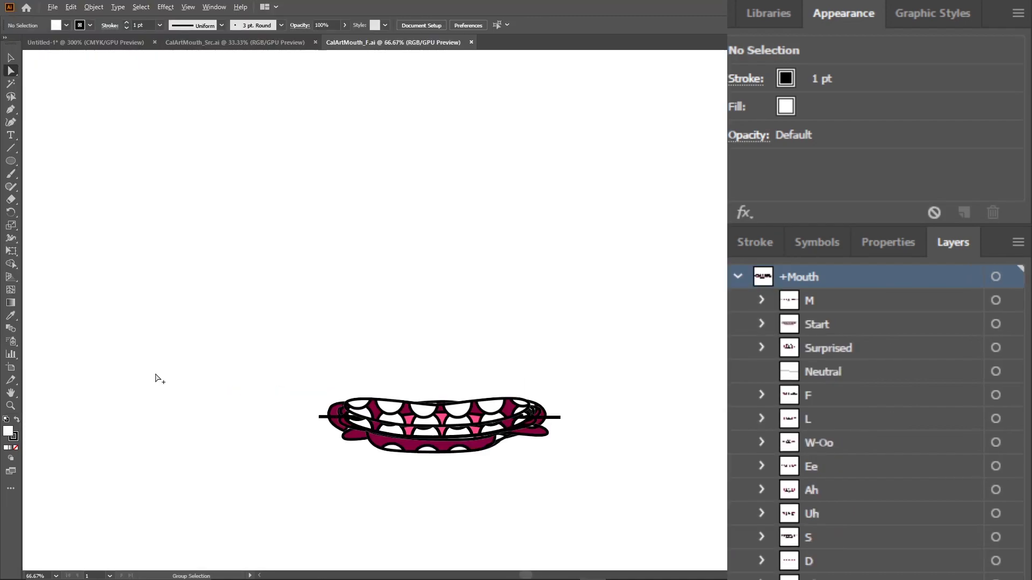
{"action": "scroll", "coordinate": [492, 359], "scroll_direction": "down", "scroll_amount": 2}
{"action": "scroll", "coordinate": [272, 327], "scroll_direction": "up", "scroll_amount": 2}
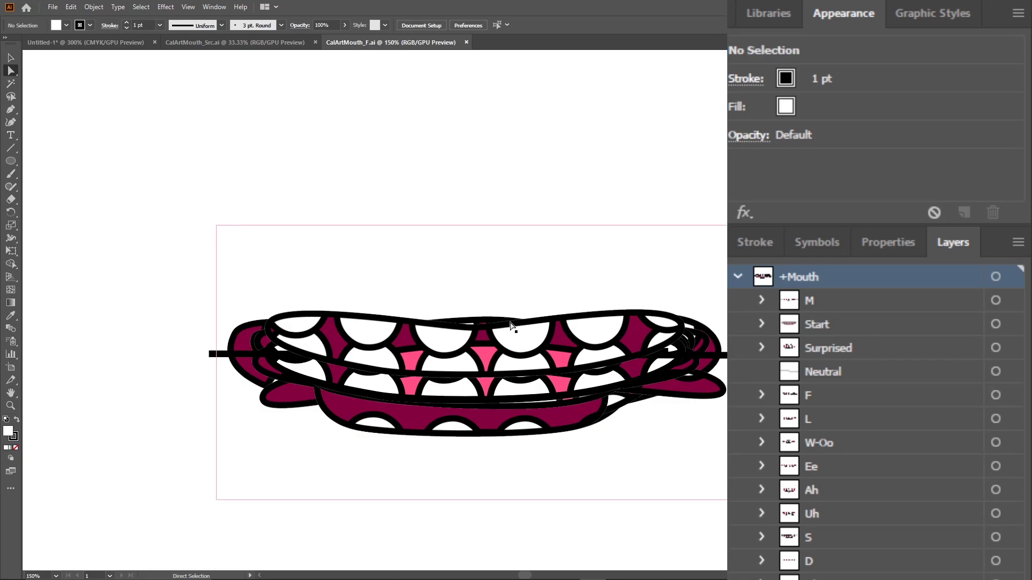
{"action": "left_click", "coordinate": [258, 42]}
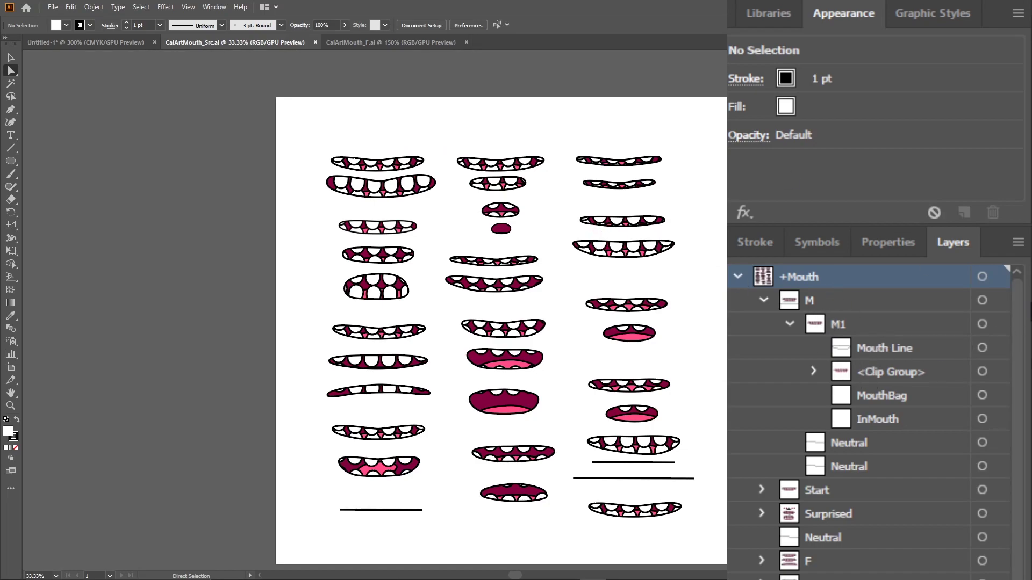
Save the document under a new name based on CalArtMouth_F
{"action": "left_click", "coordinate": [54, 8]}
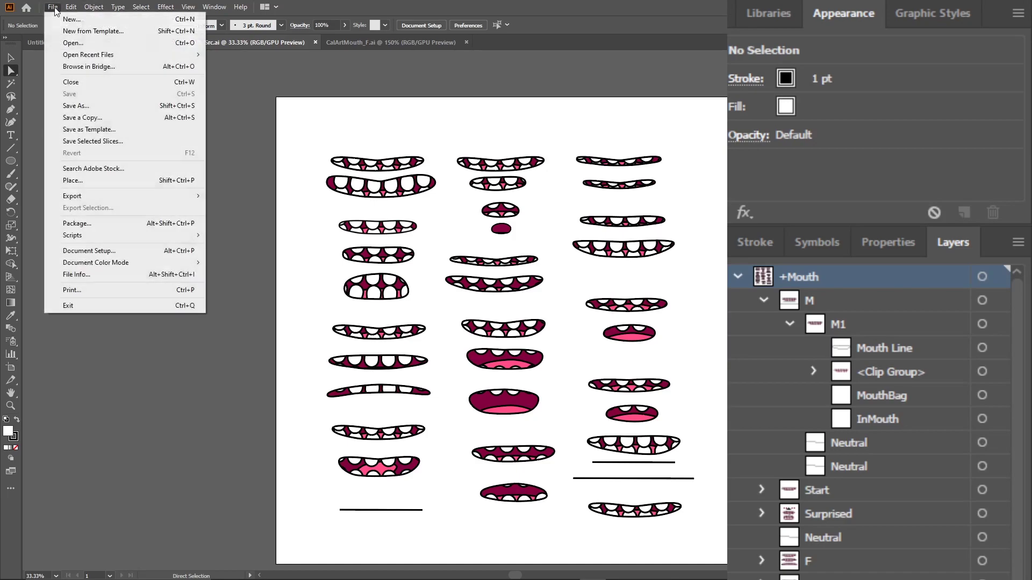
{"action": "left_click", "coordinate": [82, 106]}
{"action": "left_click", "coordinate": [134, 235]}
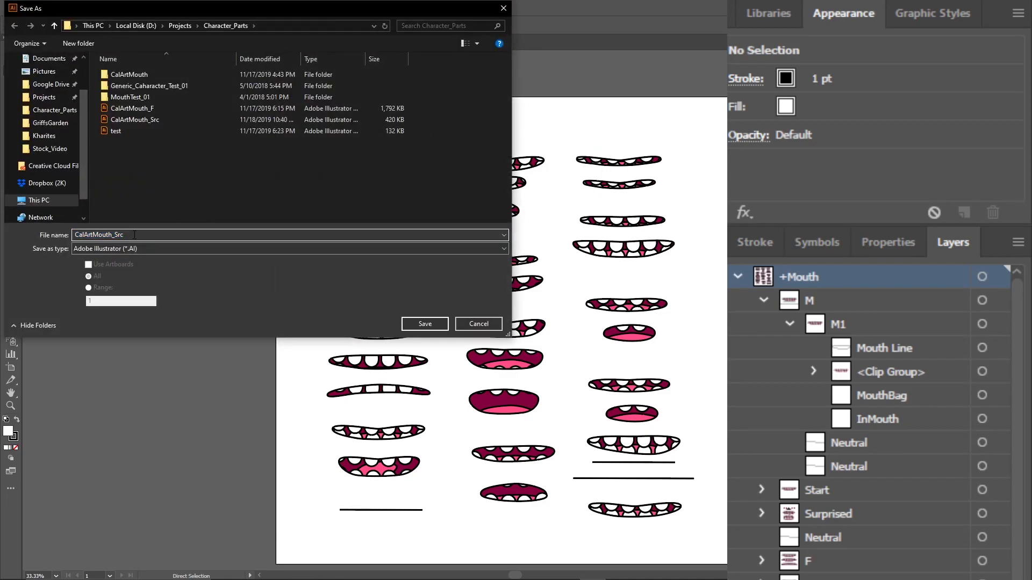
{"action": "left_click", "coordinate": [137, 108]}
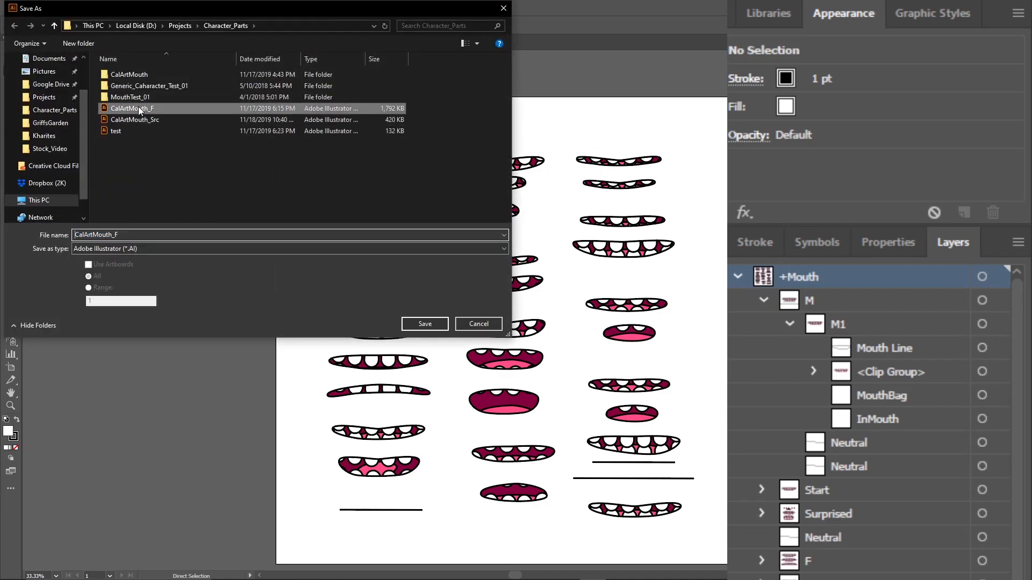
{"action": "left_click", "coordinate": [134, 235]}
{"action": "left_click", "coordinate": [478, 323]}
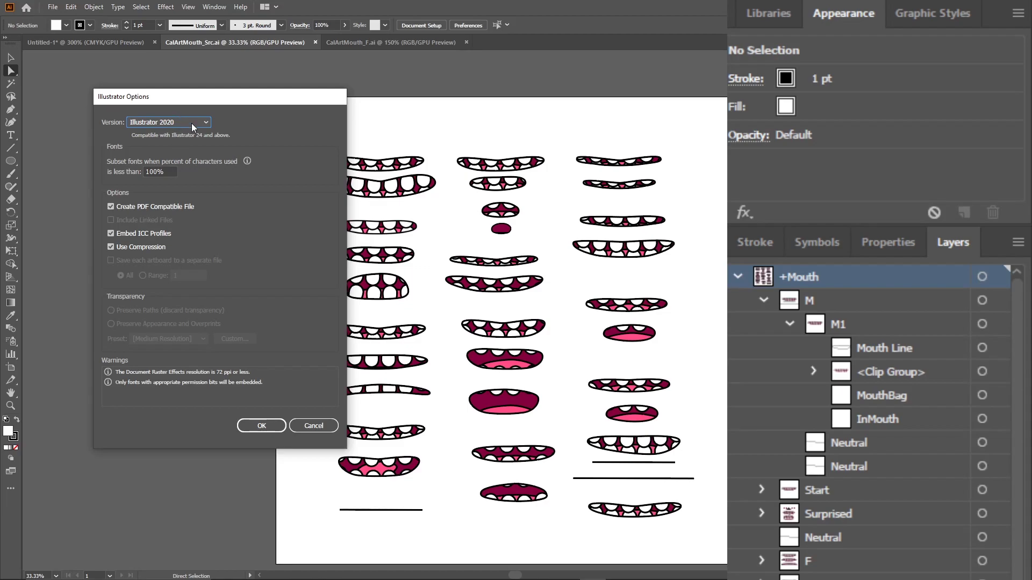
Set the save version to Illustrator CC (Legacy) and confirm the options
{"action": "left_click", "coordinate": [191, 124]}
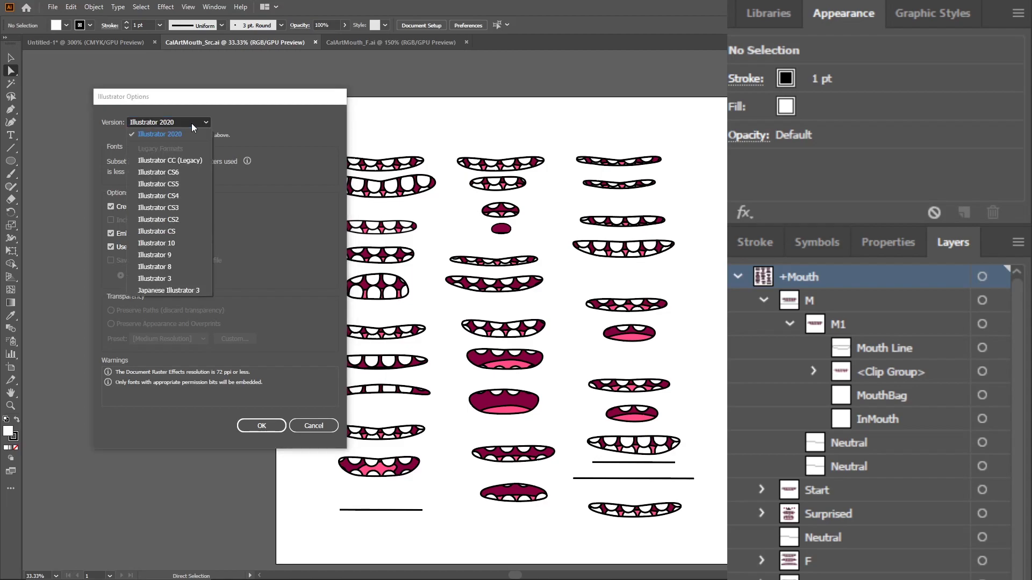
{"action": "left_click", "coordinate": [187, 166]}
{"action": "left_click", "coordinate": [262, 415]}
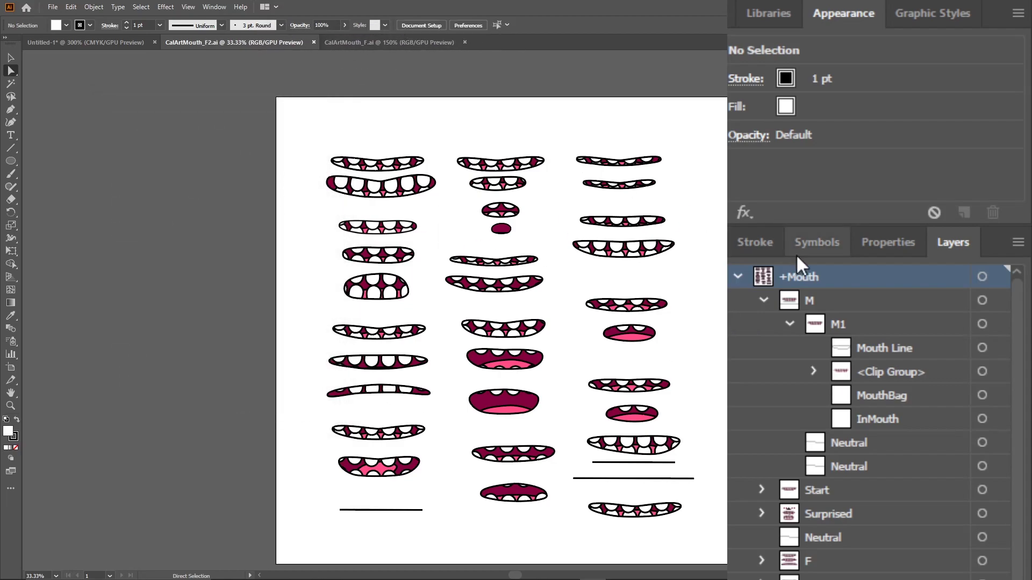
Rasterize all of the M1 layer's artwork with a transparent background
{"action": "left_click", "coordinate": [789, 325]}
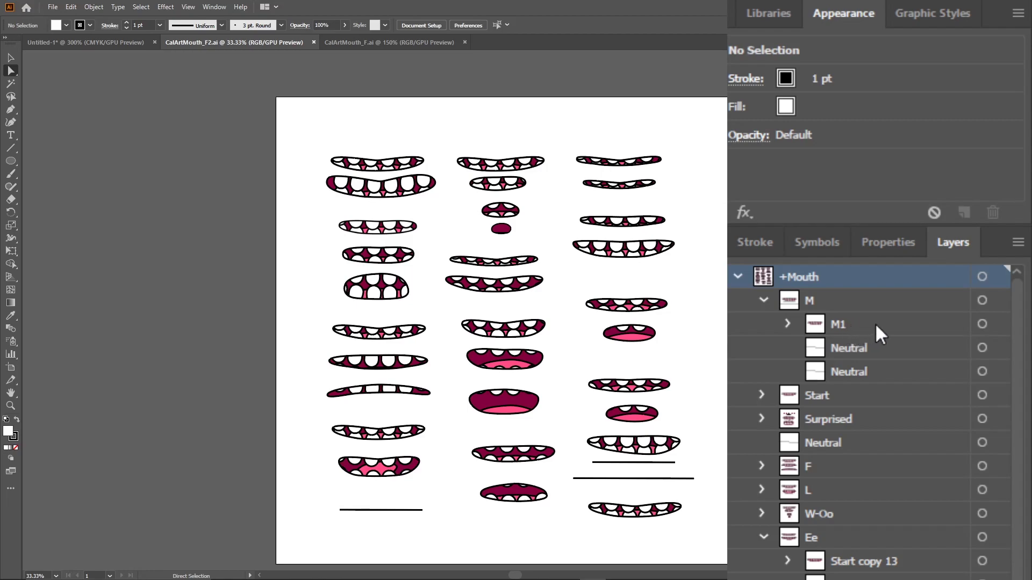
{"action": "left_click", "coordinate": [853, 323]}
{"action": "left_click", "coordinate": [820, 295]}
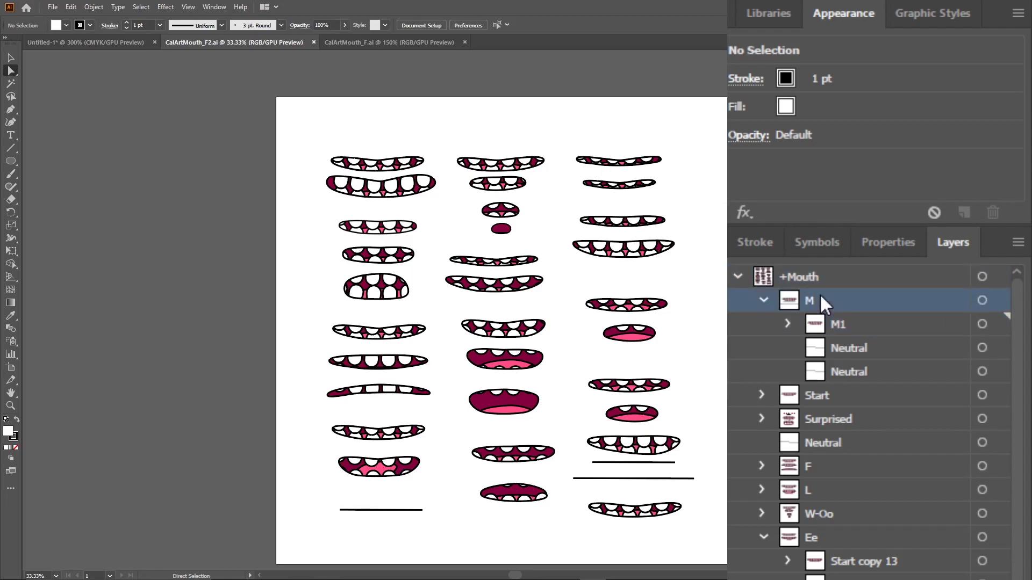
{"action": "left_click", "coordinate": [852, 325]}
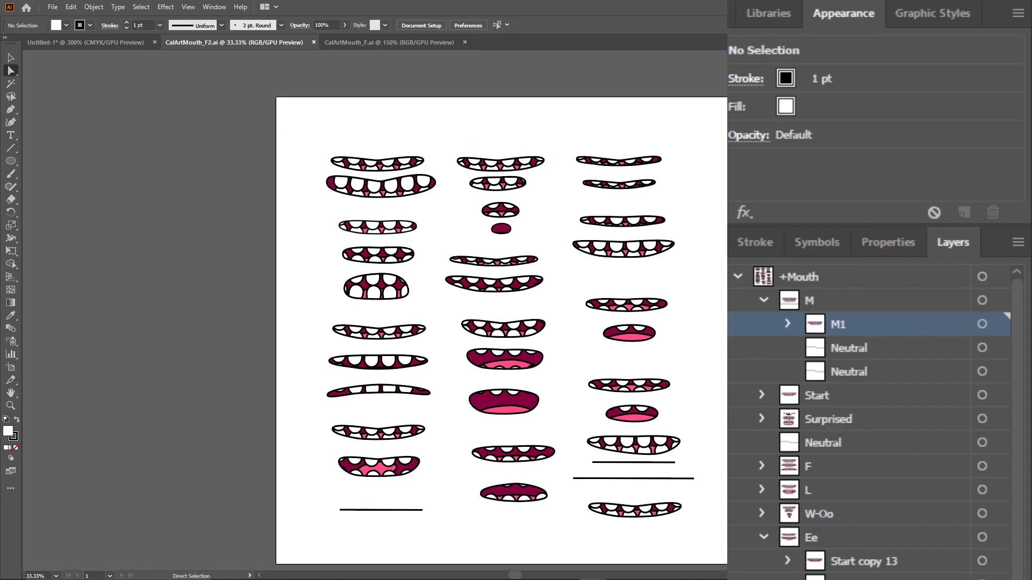
{"action": "left_click", "coordinate": [983, 324]}
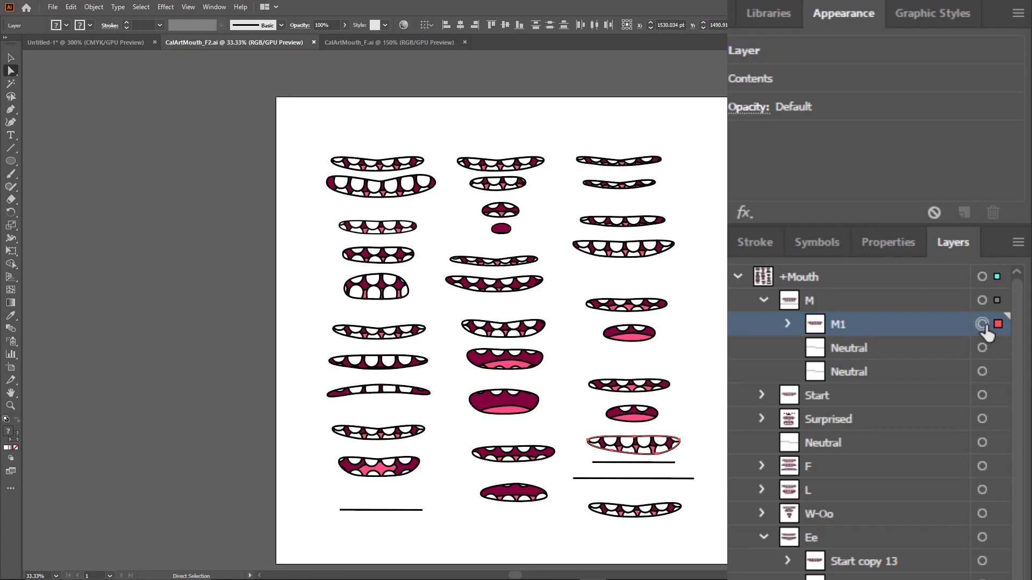
{"action": "left_click", "coordinate": [95, 6]}
{"action": "left_click", "coordinate": [107, 169]}
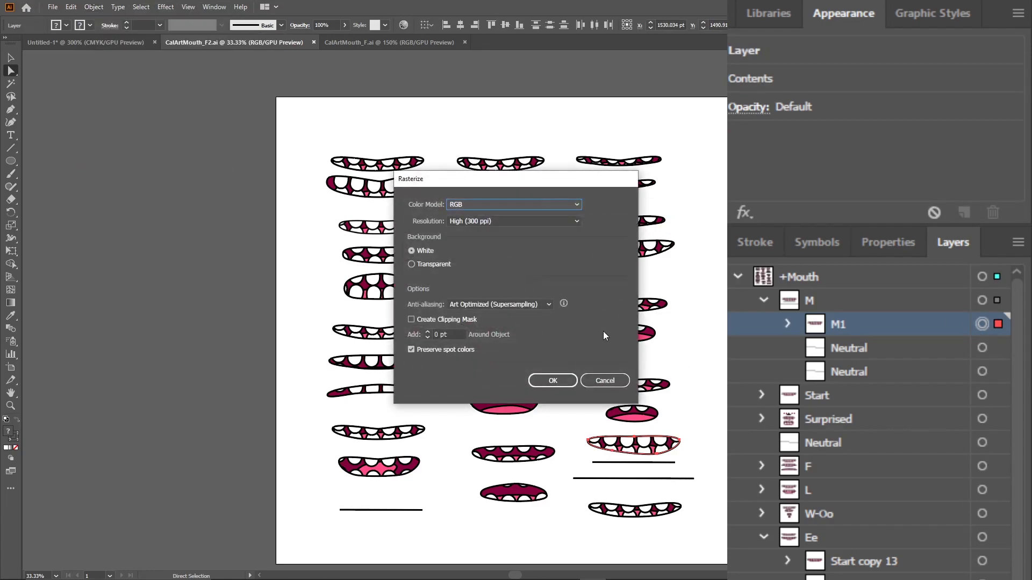
{"action": "left_click", "coordinate": [412, 264]}
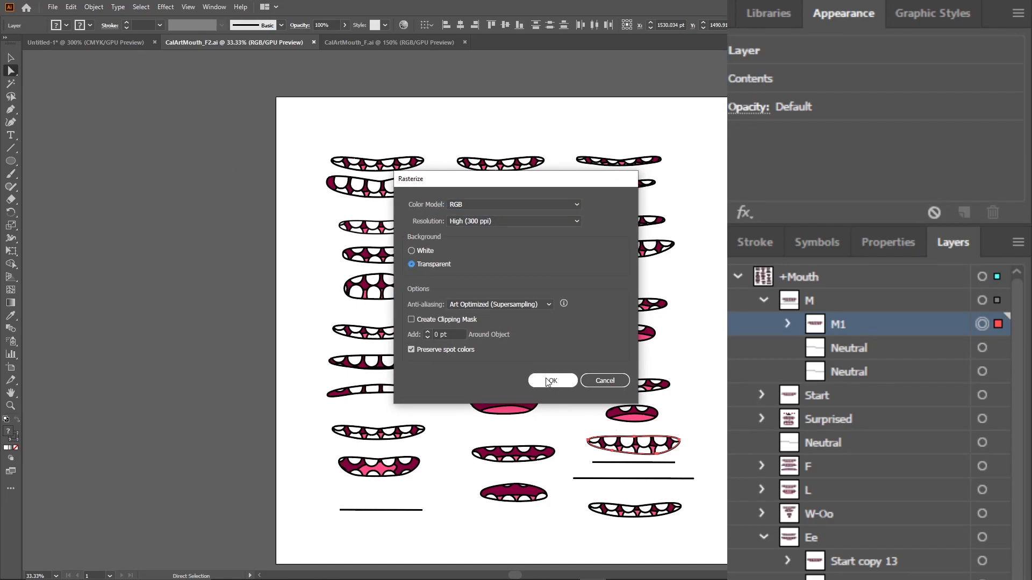
{"action": "left_click", "coordinate": [559, 380]}
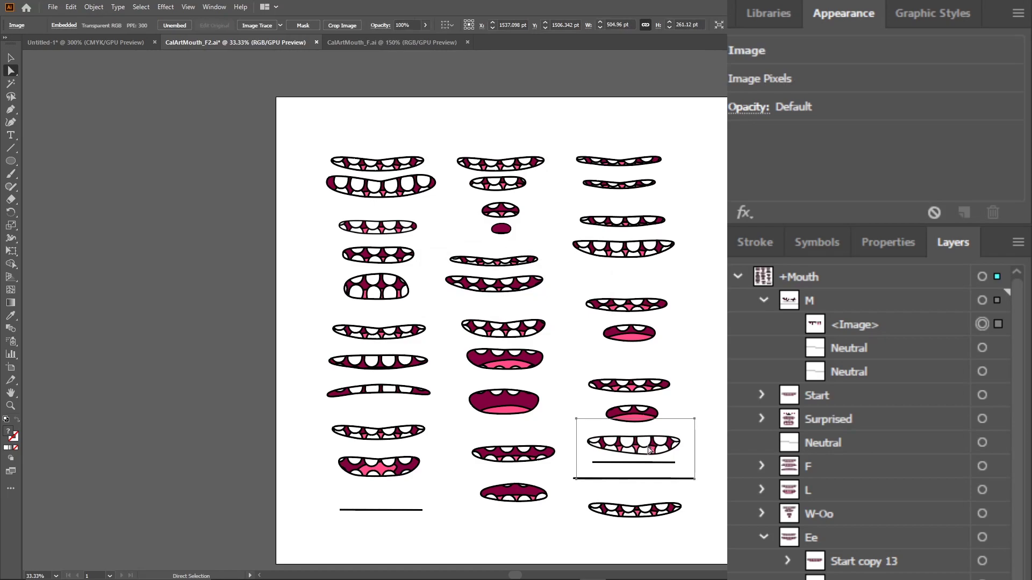
Nudge the rasterized M1 image back into place and collapse the Start copy 12 group
{"action": "left_click_drag", "start_coordinate": [650, 450], "coordinate": [673, 442]}
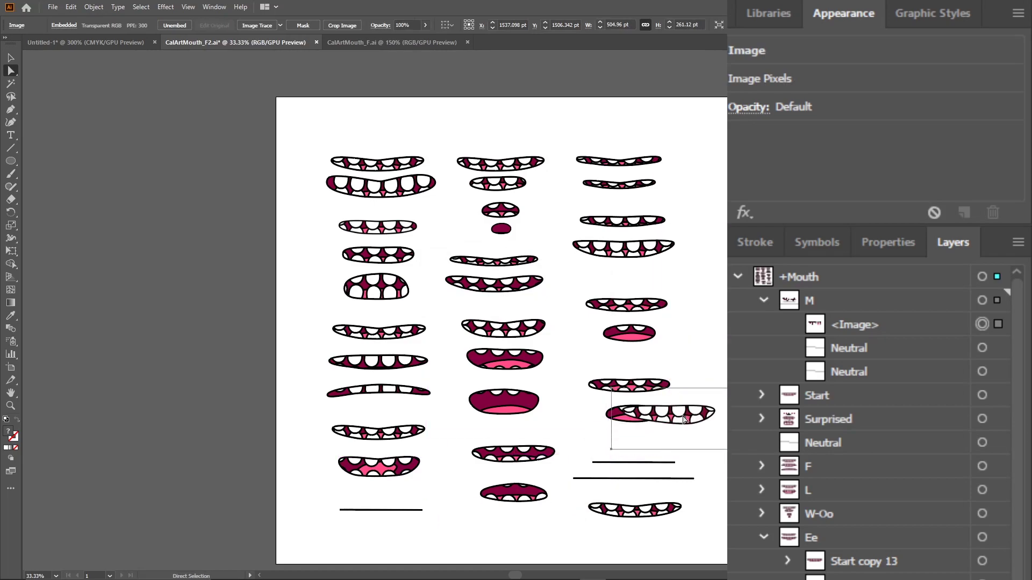
{"action": "left_click_drag", "start_coordinate": [684, 419], "coordinate": [647, 446]}
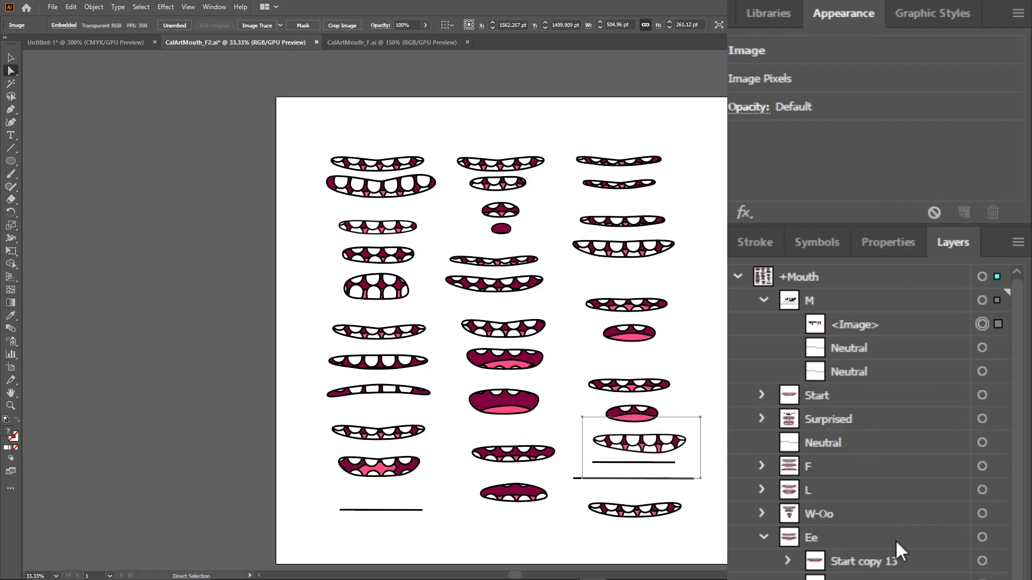
{"action": "scroll", "coordinate": [881, 543], "scroll_direction": "down", "scroll_amount": 3}
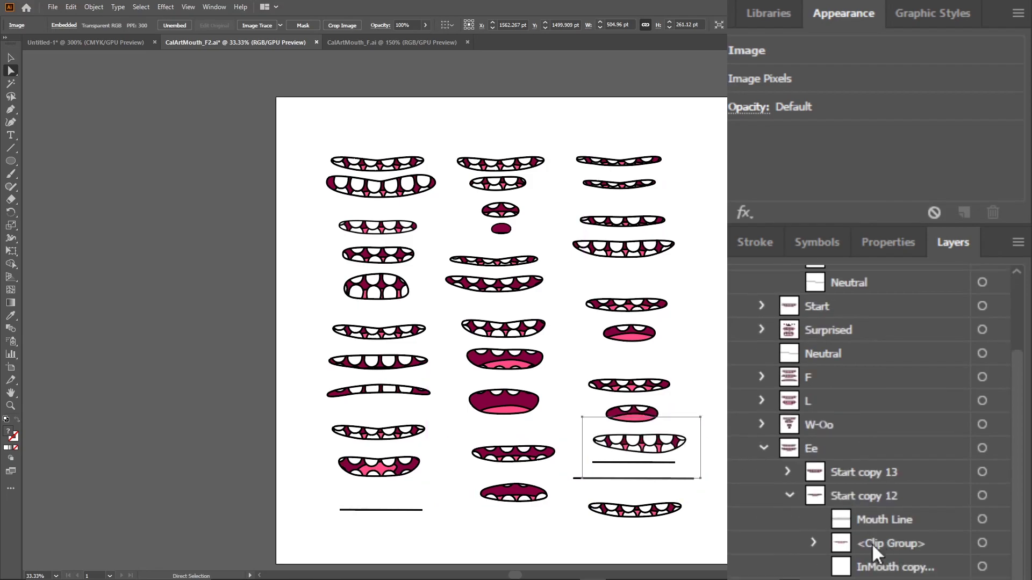
{"action": "left_click", "coordinate": [787, 495]}
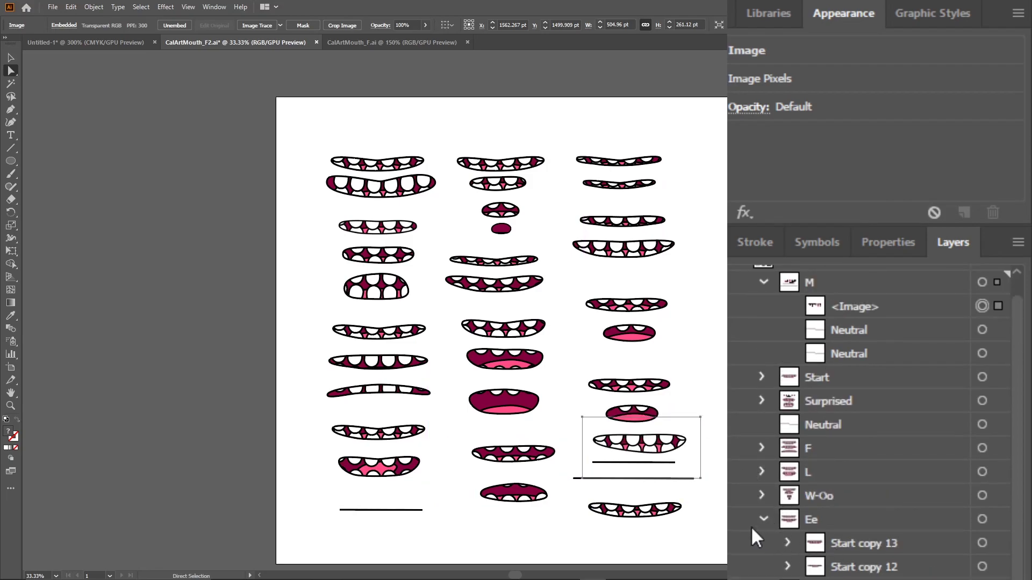
Collapse the Ee group and switch over to Character Animator
{"action": "left_click", "coordinate": [763, 519]}
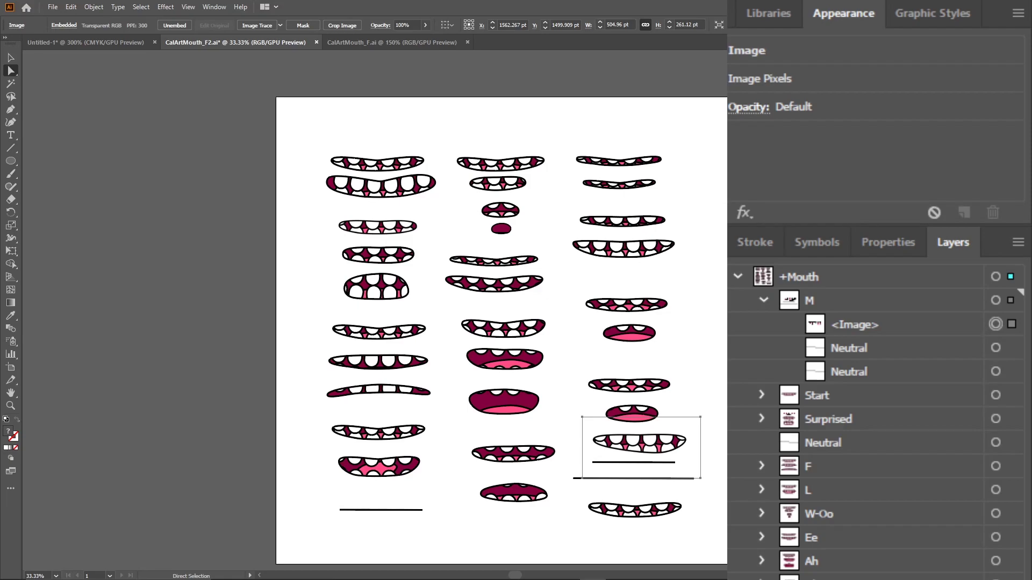
{"action": "key", "text": "alt+Tab"}
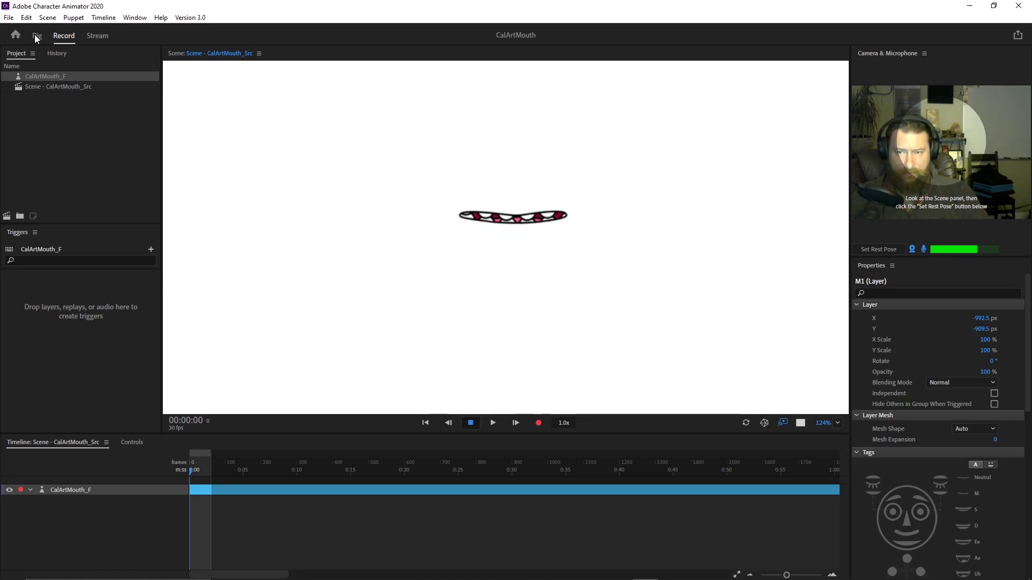
Open CalArtMouth_F in Rig, collapse M, Surprised and F, and select the expanded Start group
{"action": "double_click", "coordinate": [85, 76]}
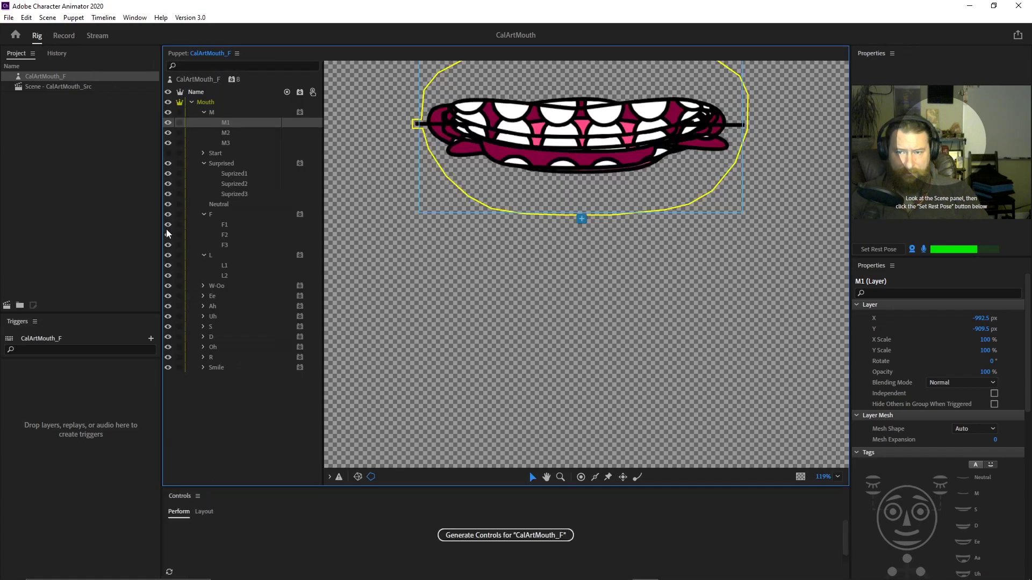
{"action": "left_click", "coordinate": [203, 114]}
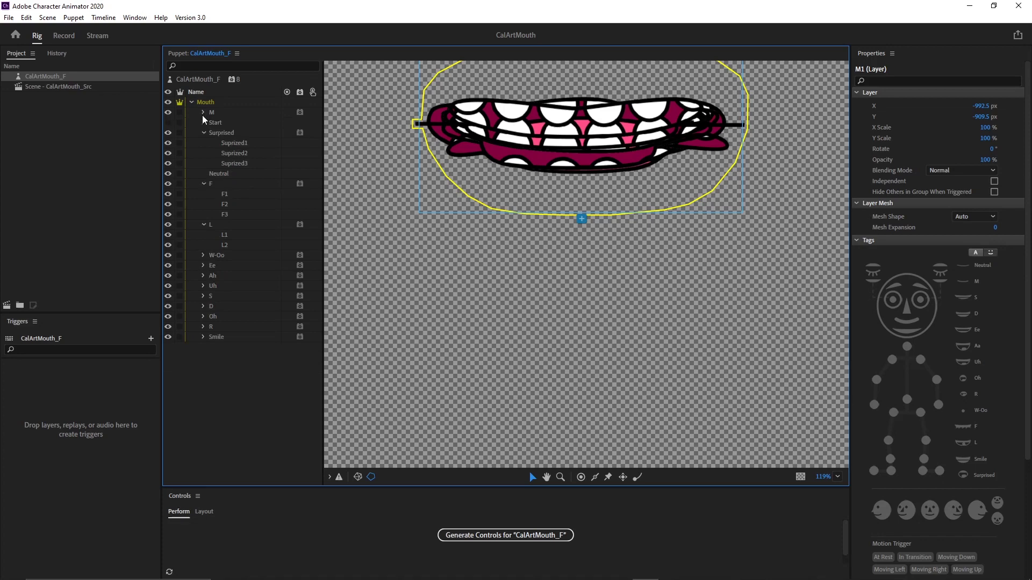
{"action": "left_click", "coordinate": [202, 132]}
{"action": "left_click", "coordinate": [202, 153]}
{"action": "left_click", "coordinate": [207, 123]}
{"action": "left_click", "coordinate": [214, 122]}
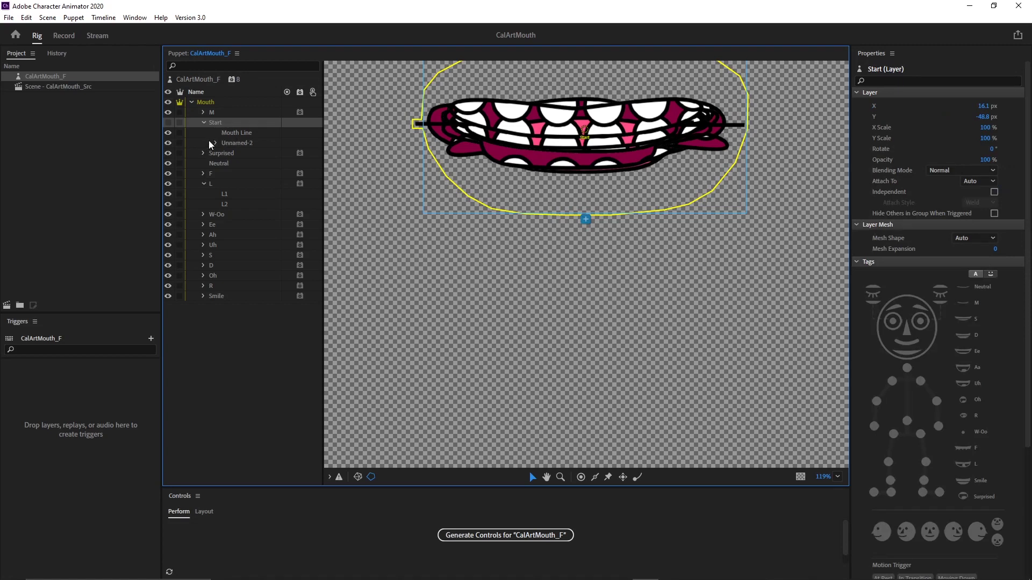
{"action": "left_click_drag", "start_coordinate": [504, 240], "coordinate": [511, 368]}
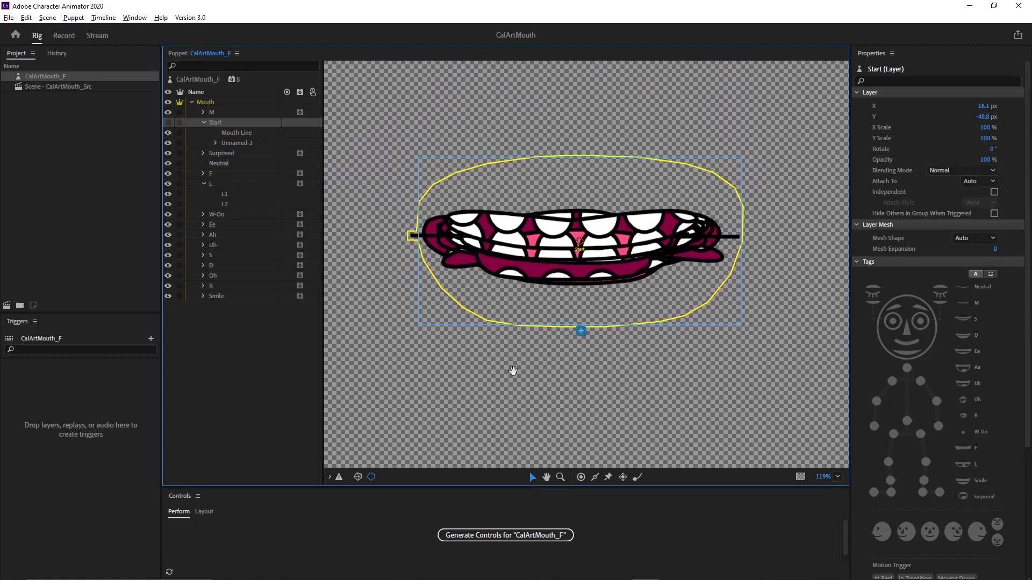
Collapse the Start and M groups in the Puppet panel
{"action": "left_click", "coordinate": [202, 122]}
{"action": "left_click", "coordinate": [204, 112]}
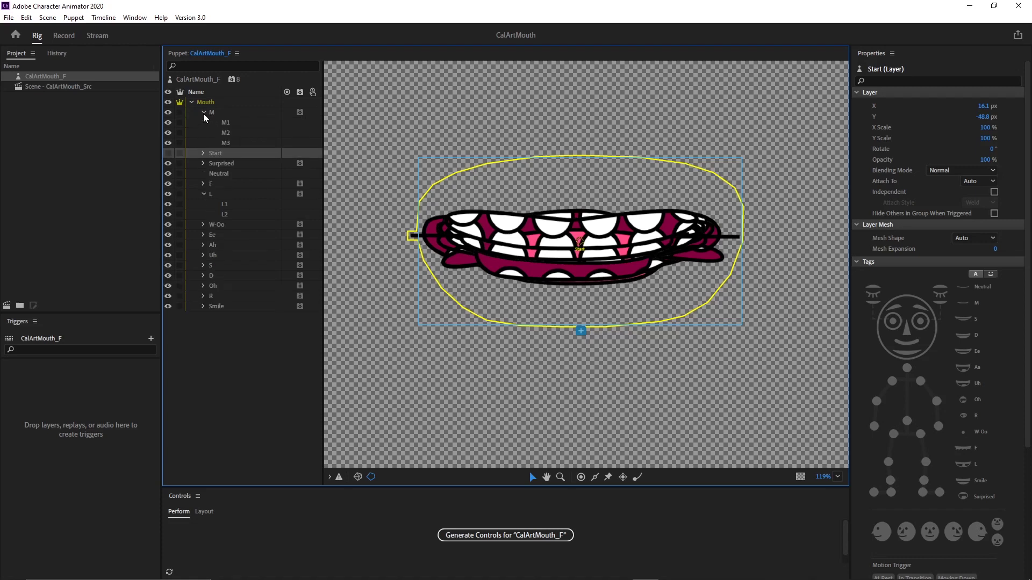
{"action": "left_click", "coordinate": [203, 113]}
Select the M, Surprised, F, W-Oo, Ee, Ah, Uh, S, D, Oh, R and Smile groups together
{"action": "left_click", "coordinate": [215, 110]}
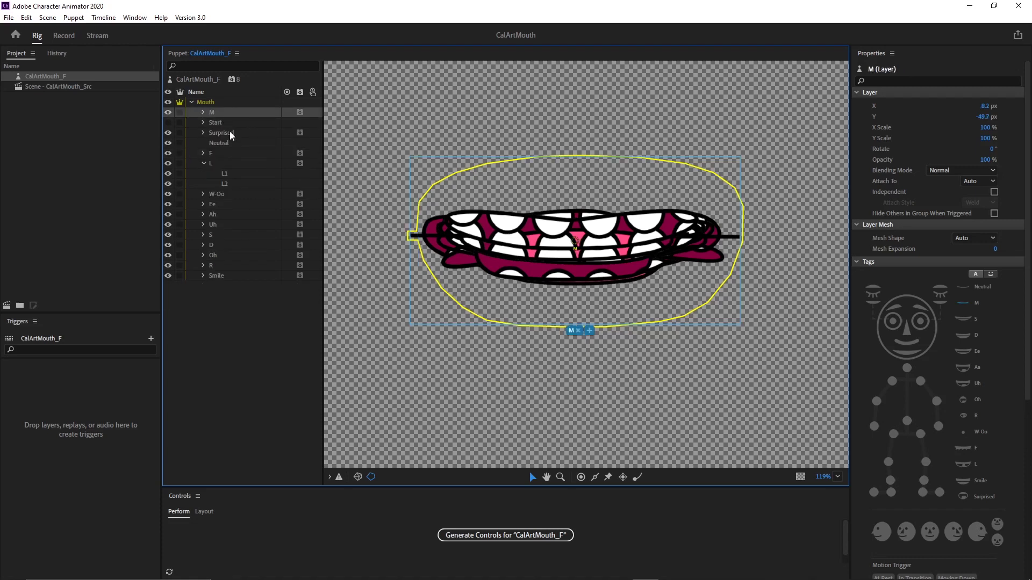
{"action": "left_click", "coordinate": [228, 133], "text": "ctrl"}
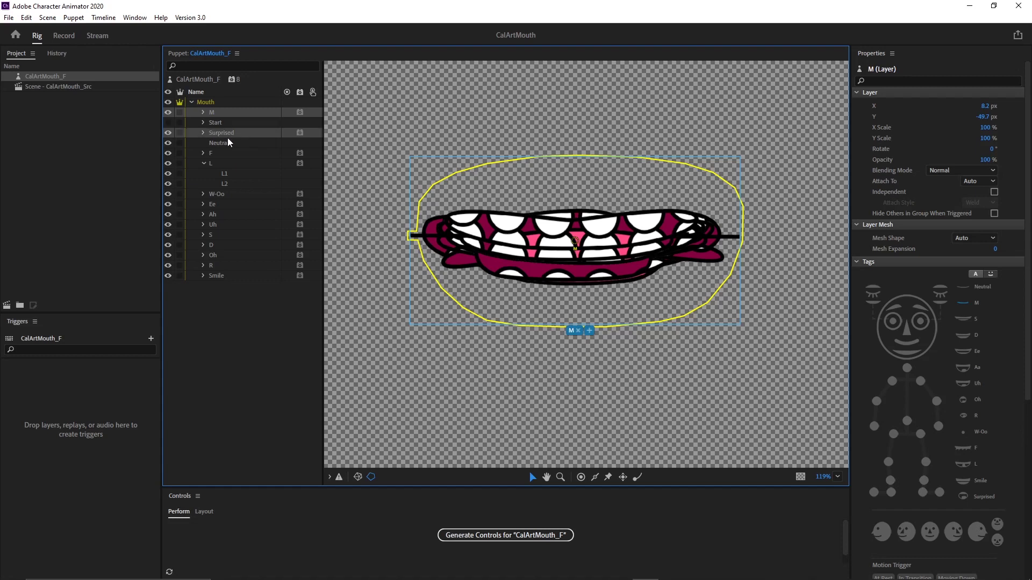
{"action": "left_click", "coordinate": [212, 152], "text": "ctrl"}
{"action": "left_click", "coordinate": [216, 193], "text": "ctrl"}
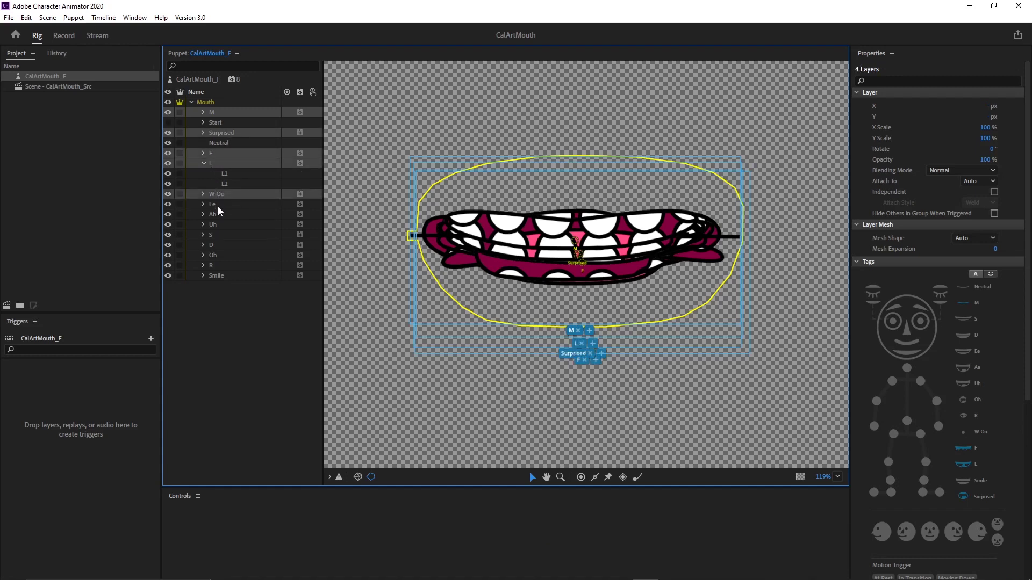
{"action": "left_click", "coordinate": [218, 205], "text": "ctrl"}
{"action": "left_click", "coordinate": [216, 214], "text": "ctrl"}
{"action": "left_click", "coordinate": [215, 224], "text": "ctrl"}
{"action": "left_click", "coordinate": [215, 234], "text": "ctrl"}
{"action": "left_click", "coordinate": [215, 246], "text": "ctrl"}
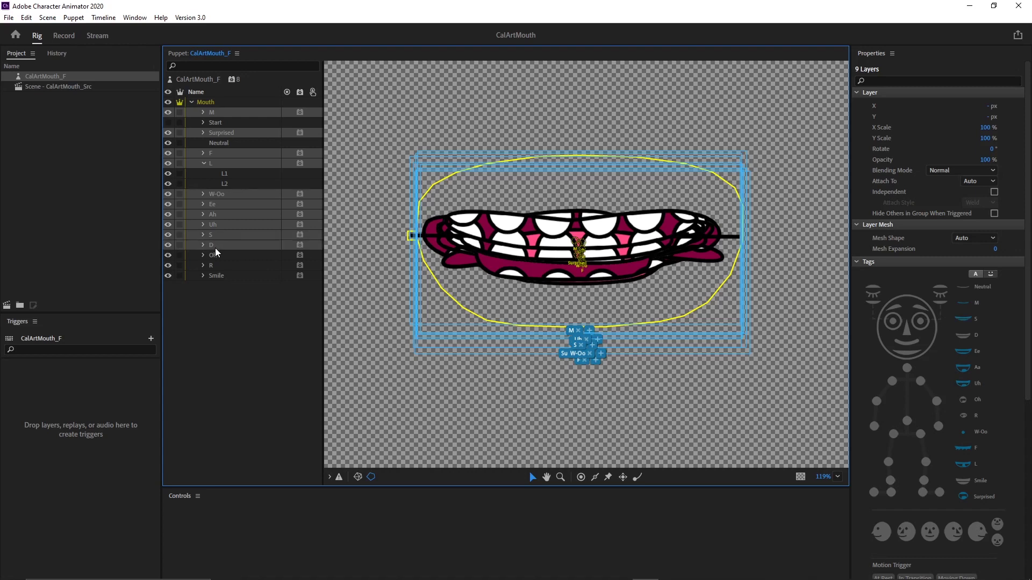
{"action": "left_click", "coordinate": [218, 255], "text": "ctrl"}
{"action": "left_click", "coordinate": [218, 266], "text": "ctrl"}
{"action": "left_click", "coordinate": [217, 277], "text": "ctrl"}
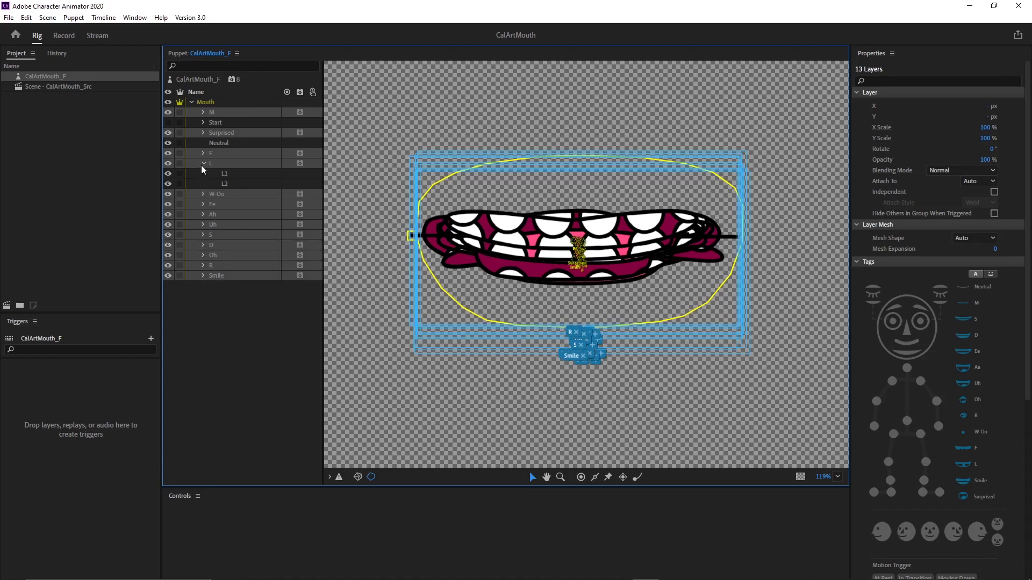
{"action": "left_click", "coordinate": [203, 163]}
{"action": "scroll", "coordinate": [898, 409], "scroll_direction": "down", "scroll_amount": 5}
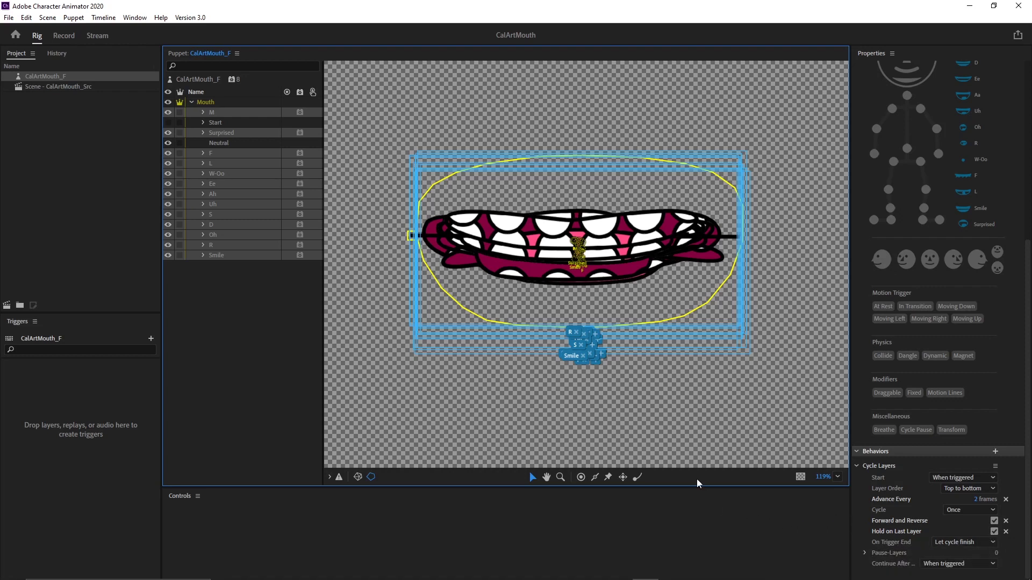
Switch to the Record workspace showing the CalArtMouth_Src scene with the CalArtMouth_F puppet track
{"action": "left_click", "coordinate": [64, 35]}
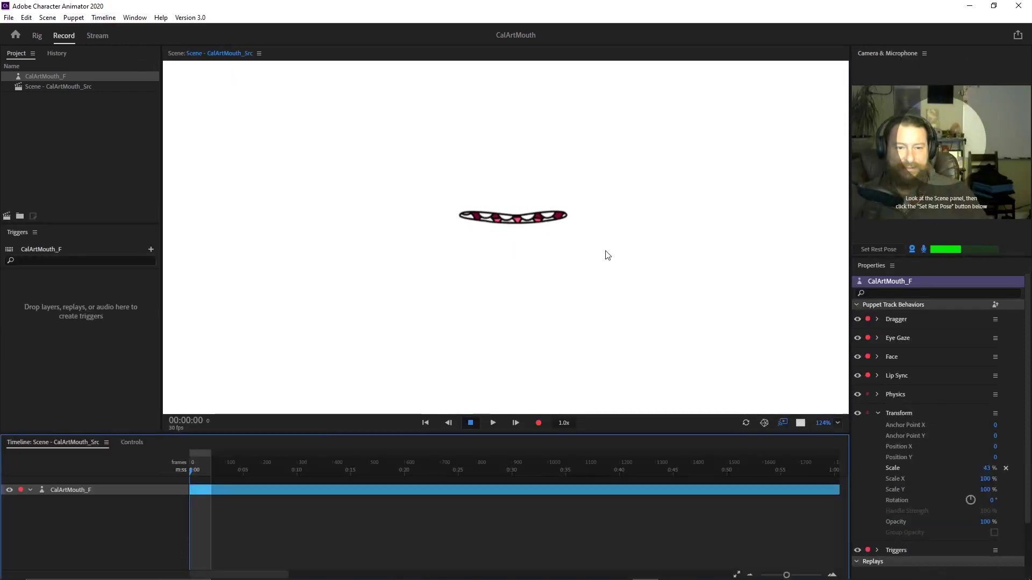